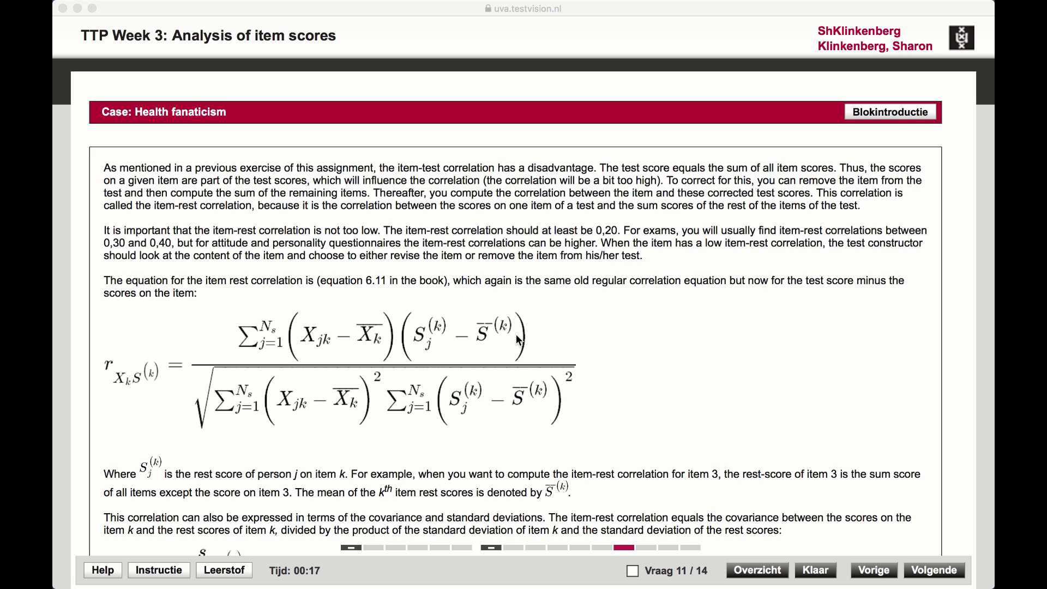
# Read through the item-rest correlation equations and the exercise questions for item 3.
pyautogui.scroll(-5, 669, 358)
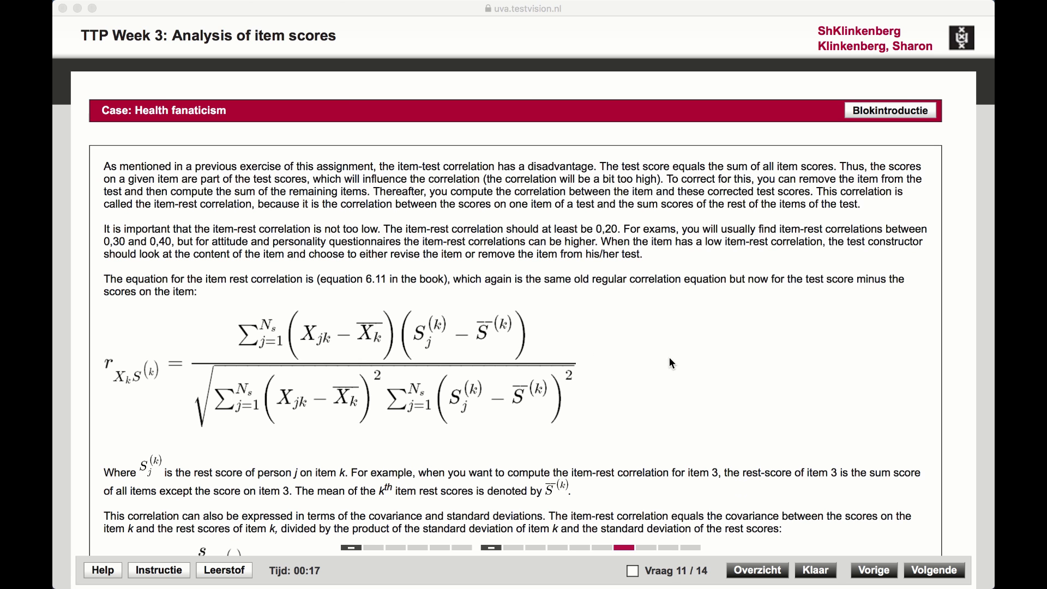
pyautogui.scroll(-4, 672, 362)
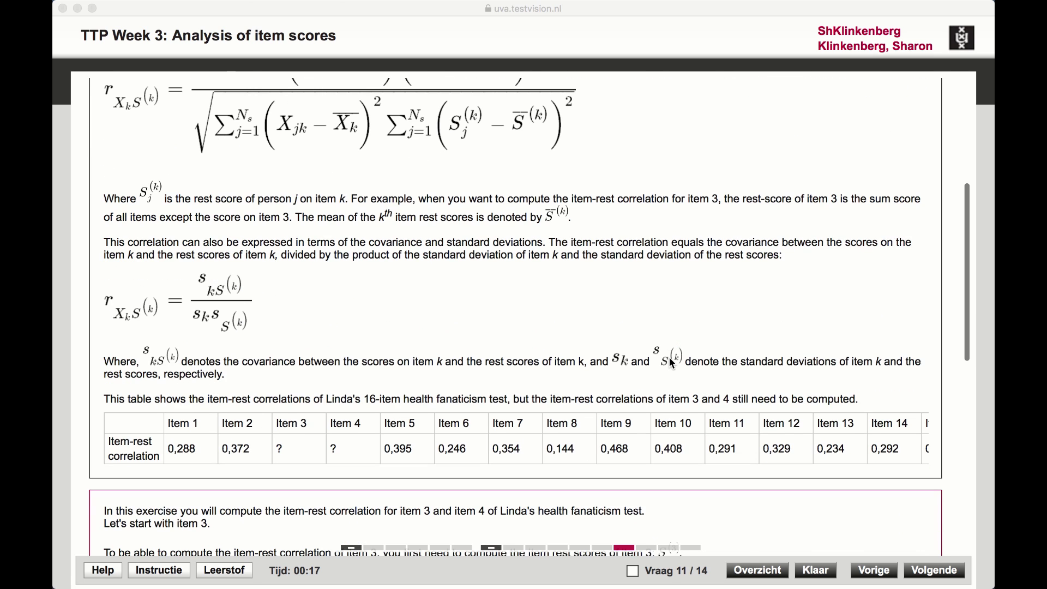
pyautogui.scroll(-8, 669, 357)
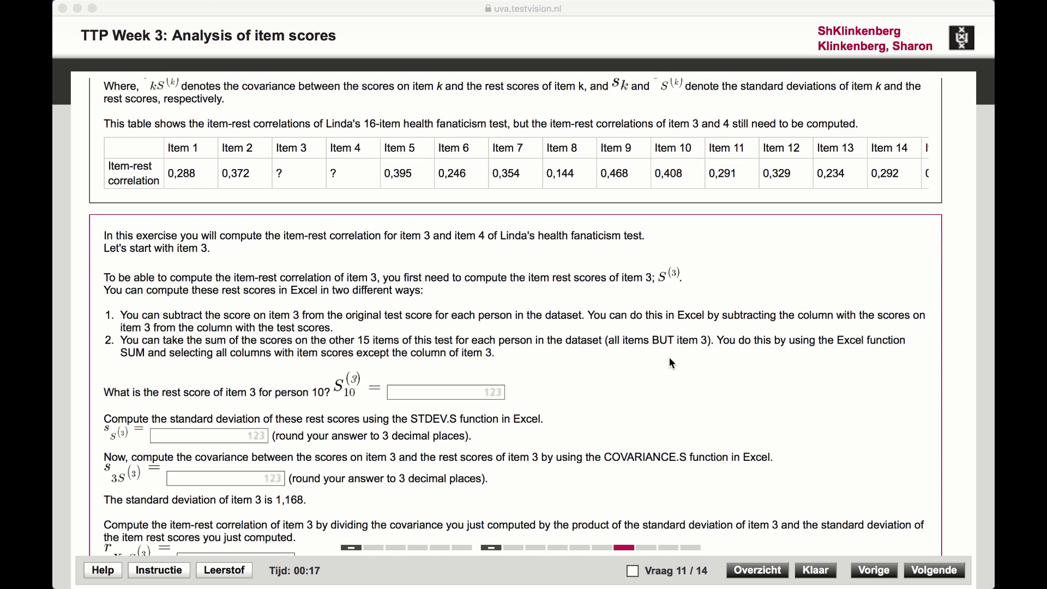
# Switch to the Excel workbook and relabel the second cor row in cell A14 as rit.
pyautogui.press('super+Tab')
pyautogui.press('super+Tab')
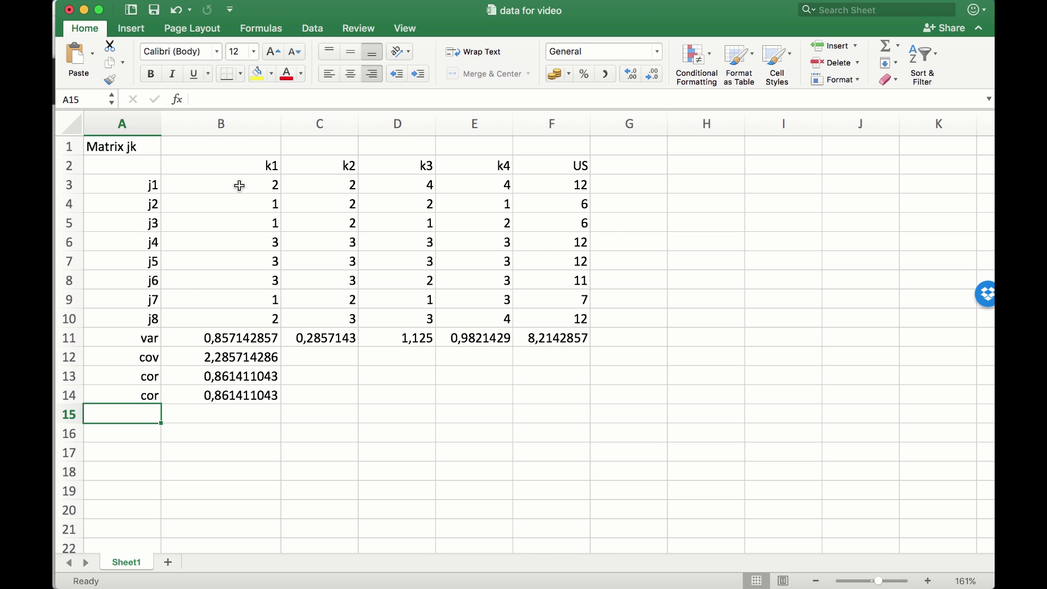
pyautogui.click(135, 398)
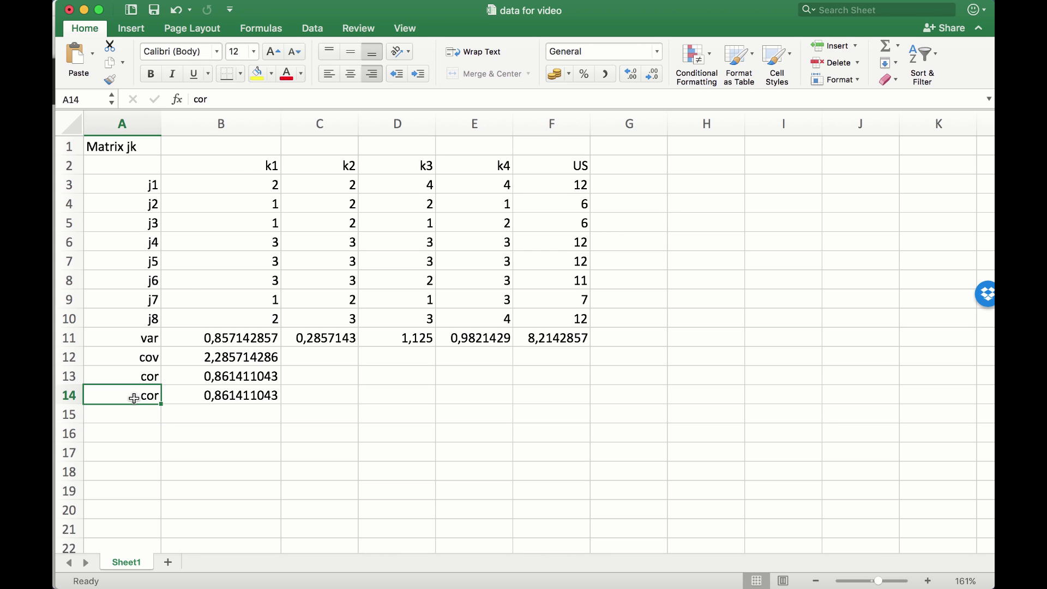
pyautogui.write('ri')
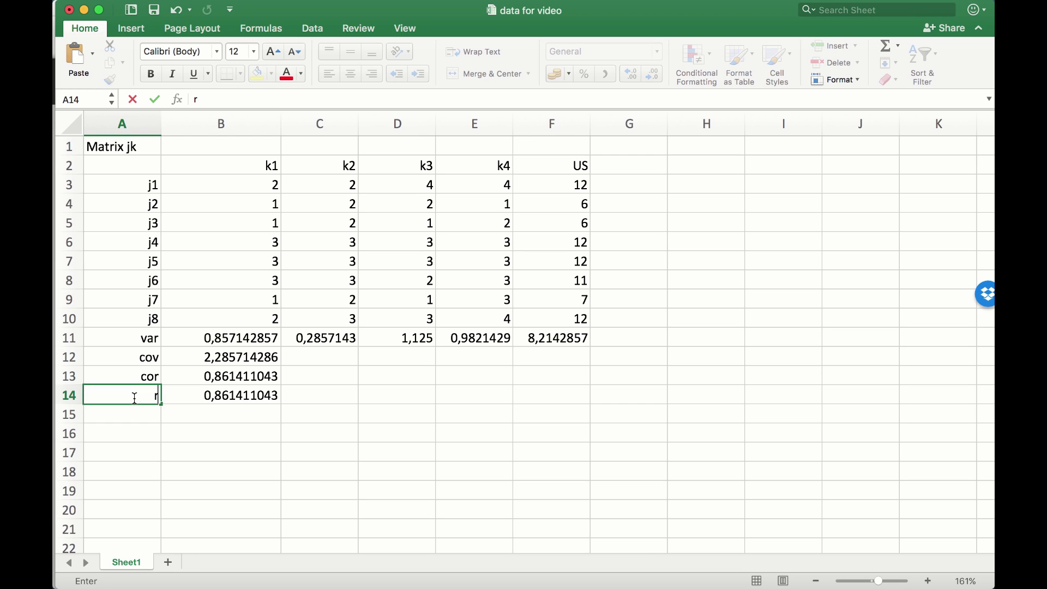
pyautogui.write('t')
pyautogui.press('Return')
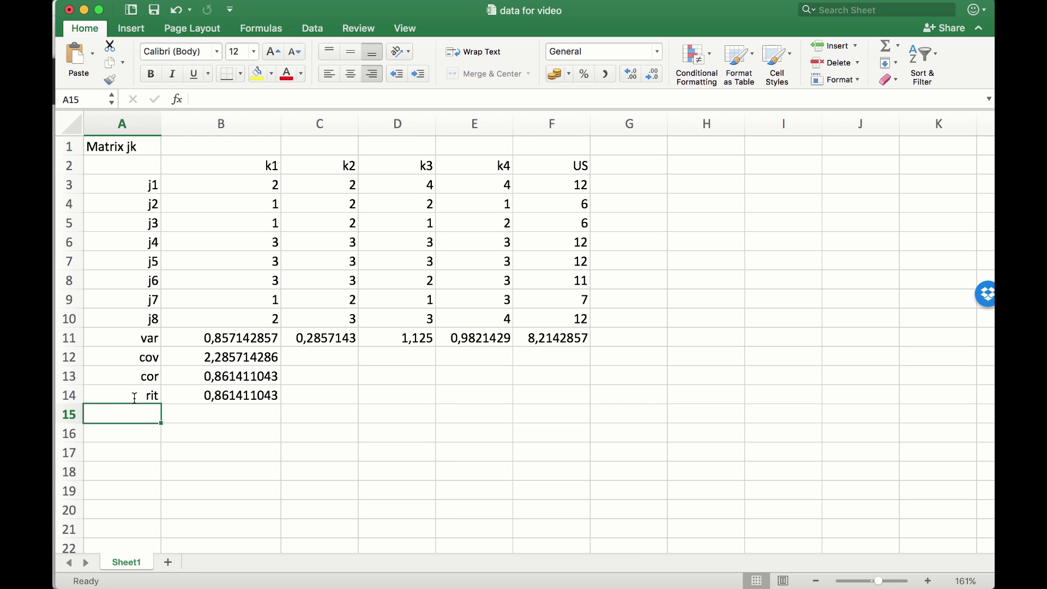
# Enter the column heading "us - k1" in cell G2, next to the US column.
pyautogui.click(628, 168)
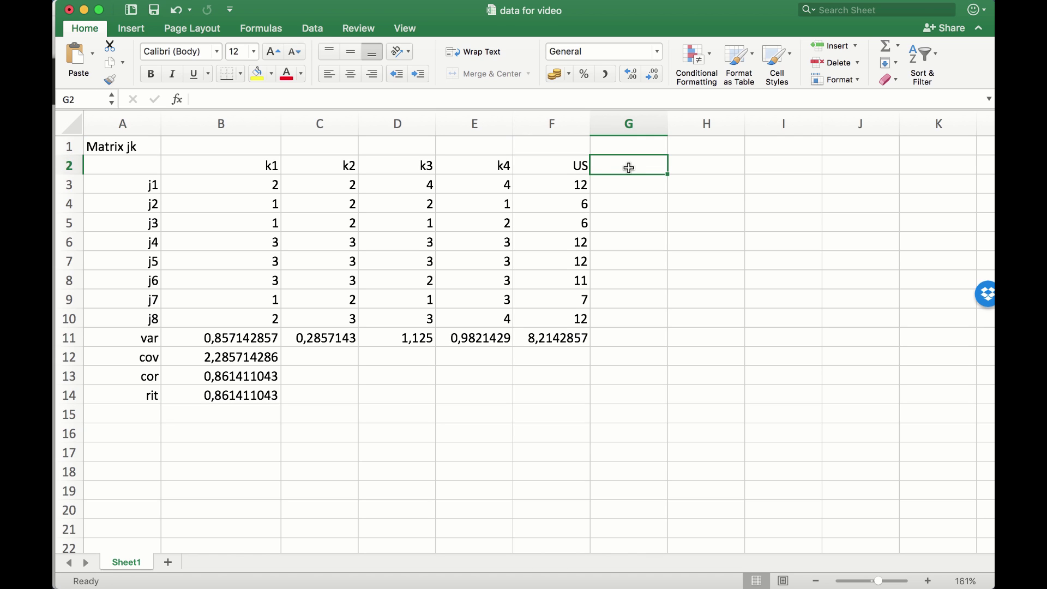
pyautogui.write('us')
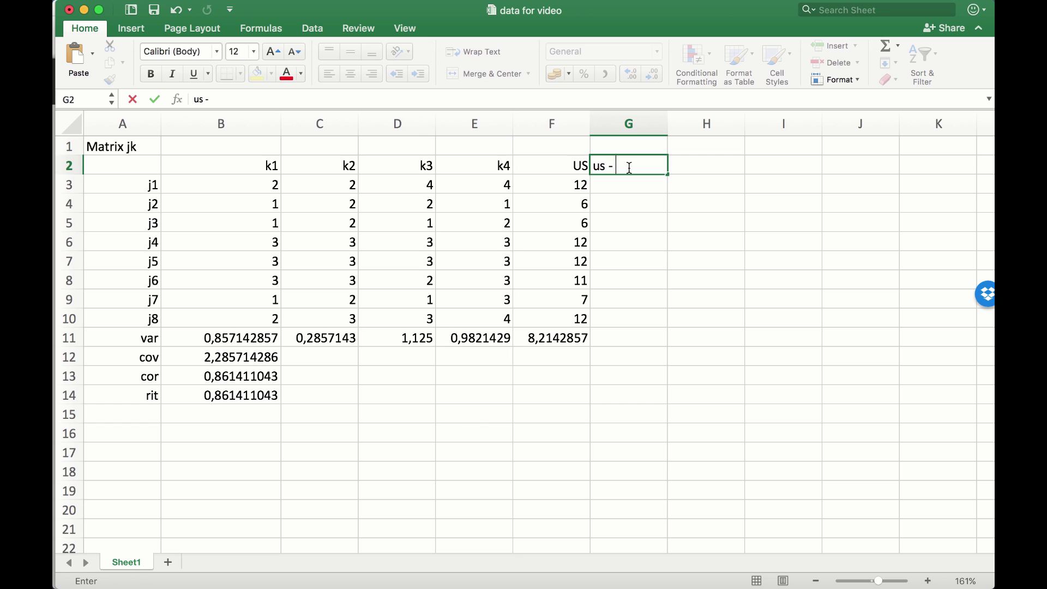
pyautogui.write(' - k1')
pyautogui.press('Return')
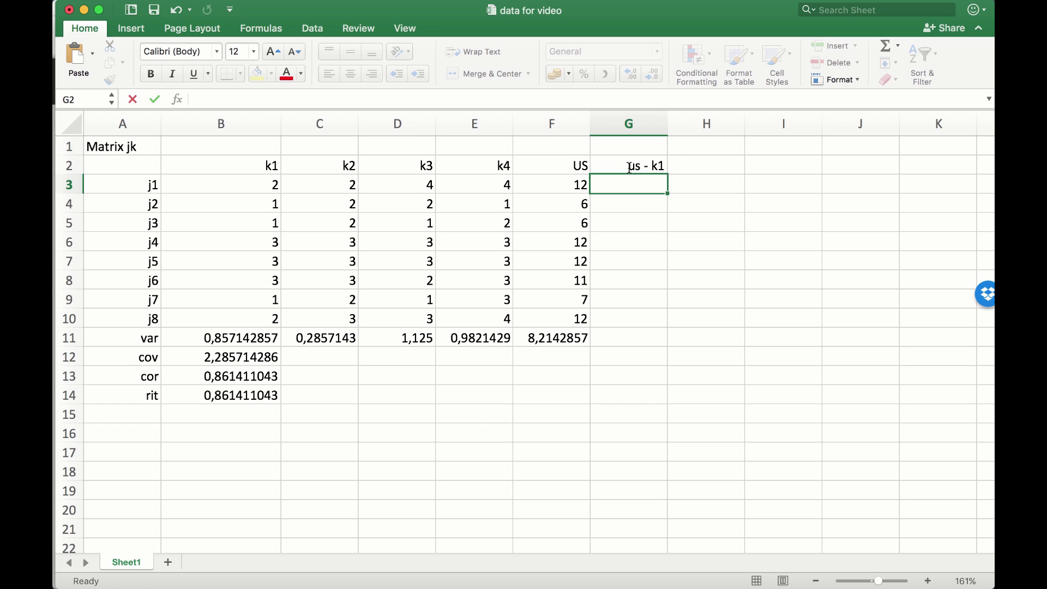
# Compute the rest score for j1 in G3 with =F3-B3 and fill the formula down to G10.
pyautogui.write('=')
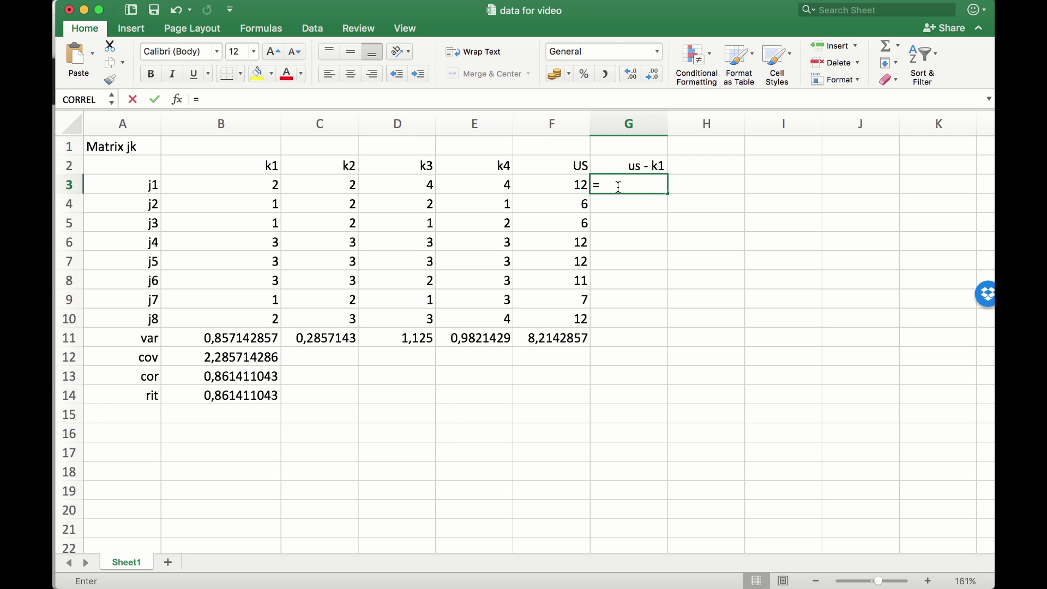
pyautogui.click(560, 186)
pyautogui.write('-')
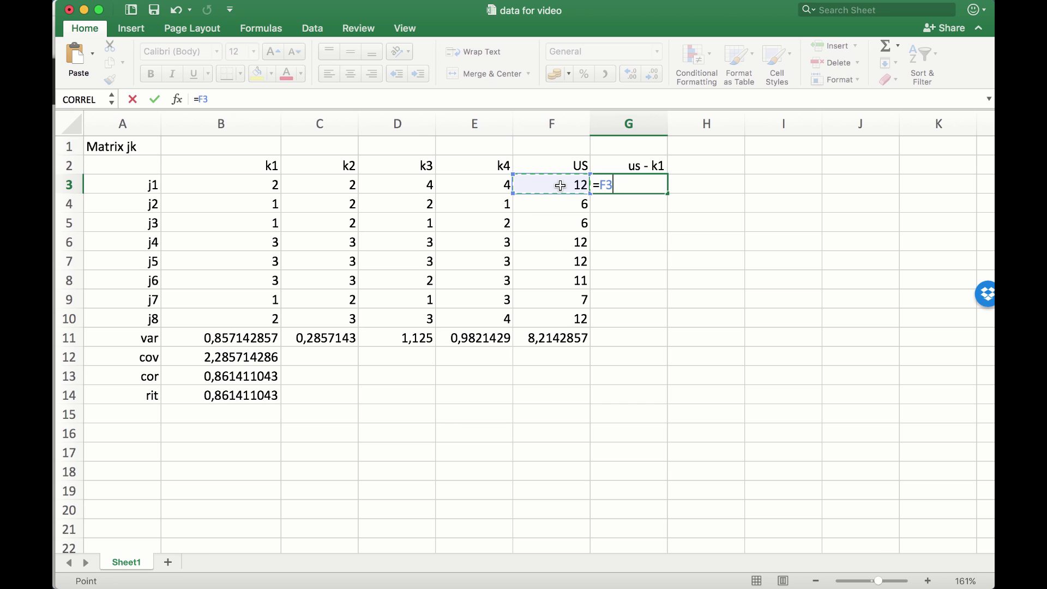
pyautogui.click(227, 184)
pyautogui.press('Return')
pyautogui.click(645, 188)
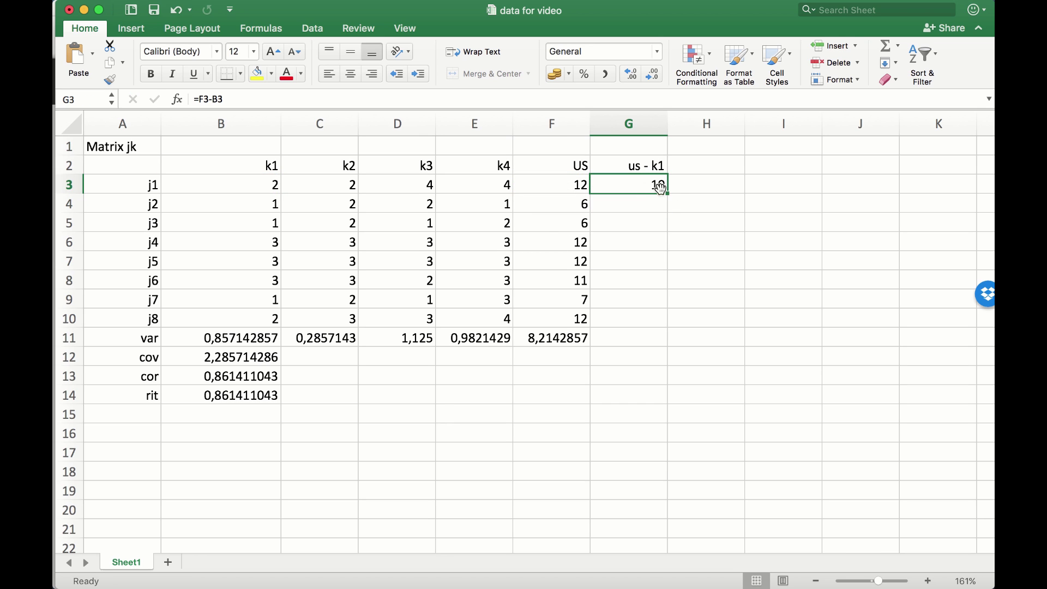
pyautogui.moveTo(668, 193); pyautogui.dragTo(650, 333)
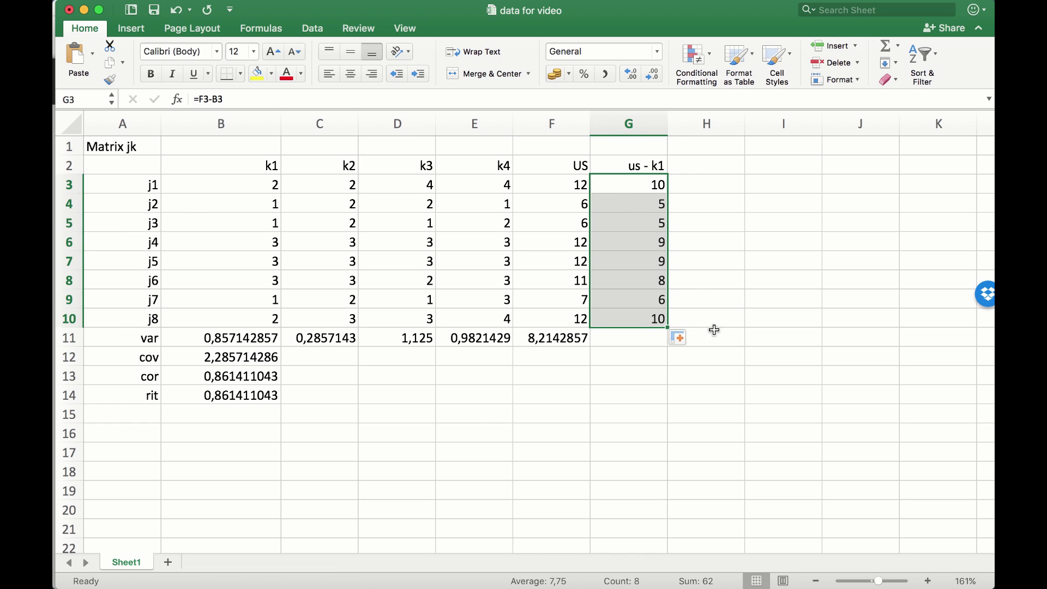
# Review the item-rest correlation equation in the Safari assignment page, then return to the Excel sheet.
pyautogui.click(625, 168)
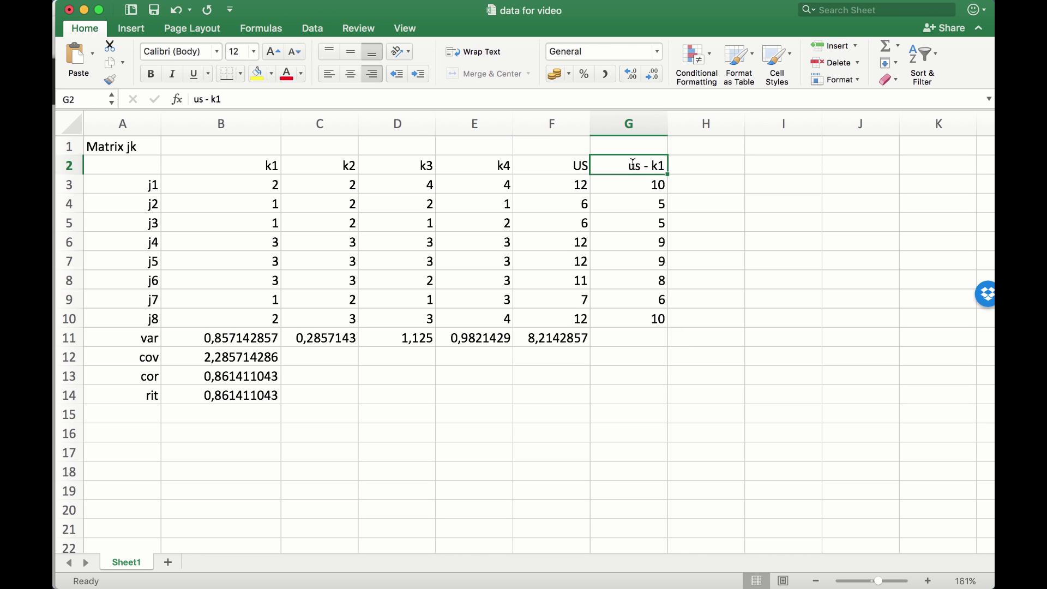
pyautogui.doubleClick(632, 165)
pyautogui.press('super+Tab')
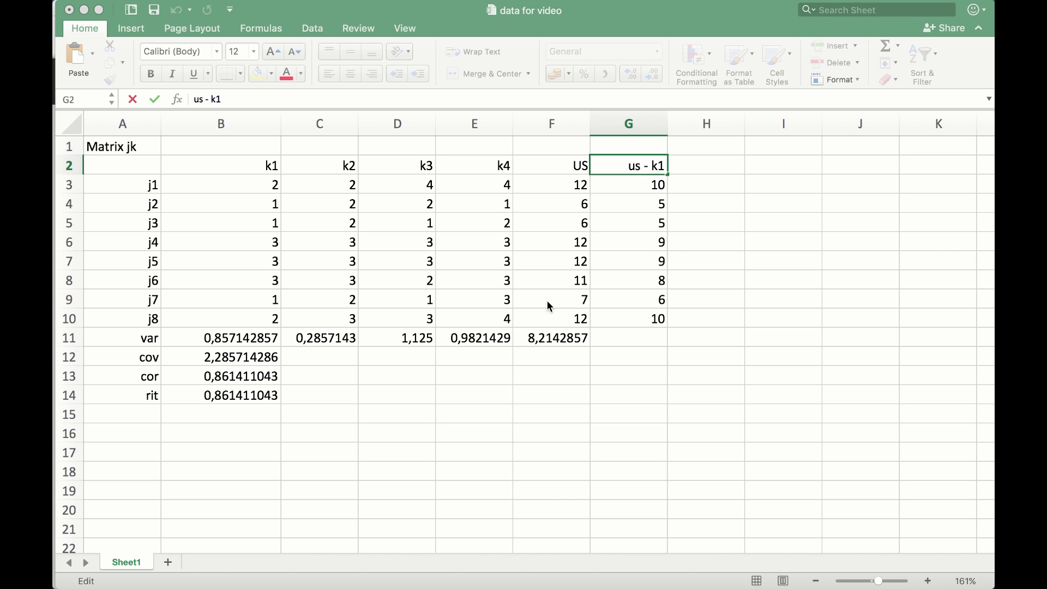
pyautogui.press('super+Tab')
pyautogui.press('super+Tab')
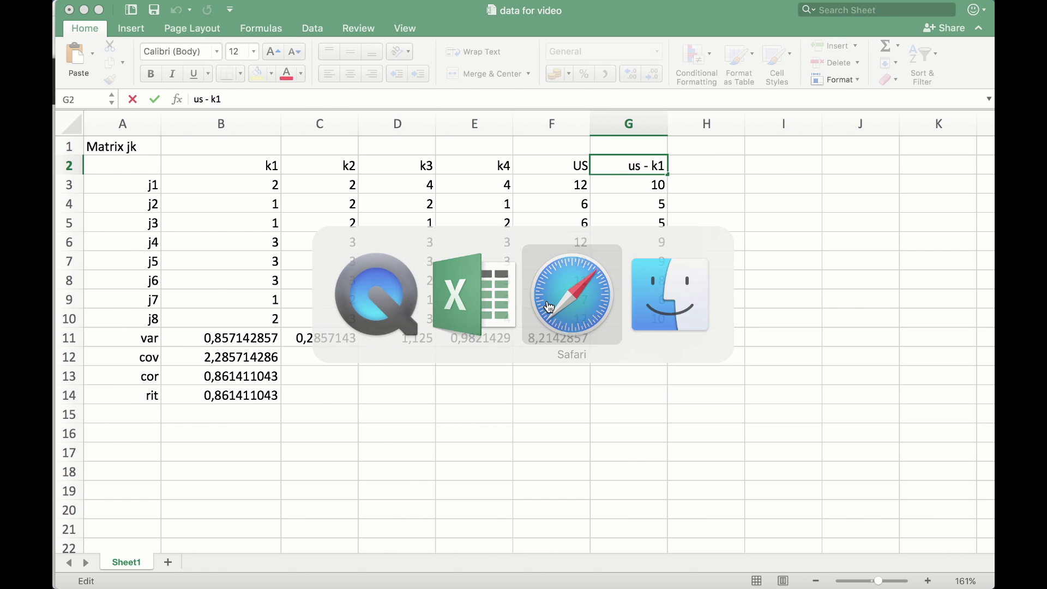
pyautogui.scroll(10, 483, 322)
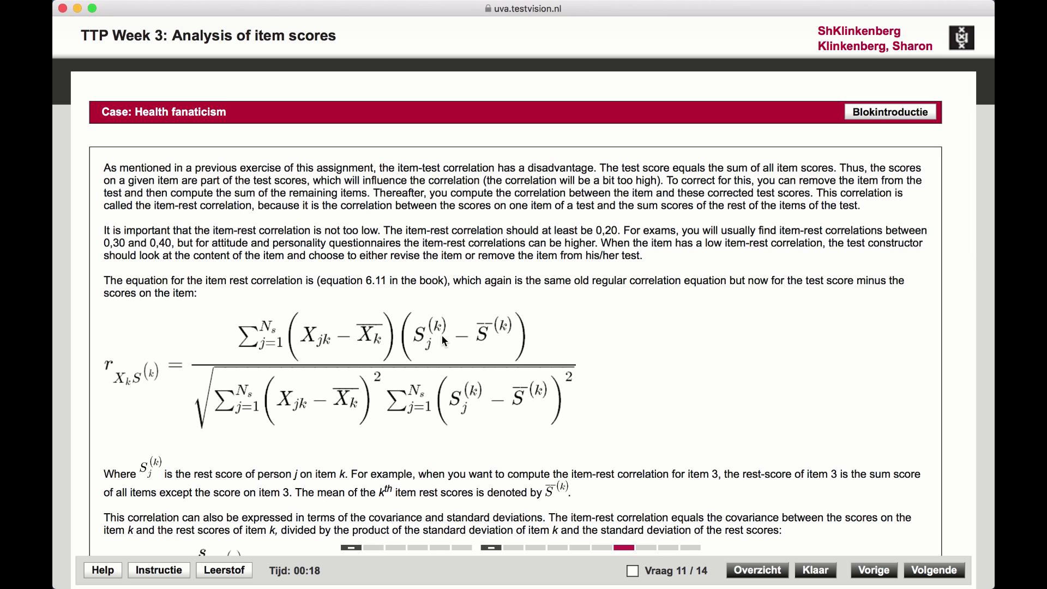
pyautogui.press('super+Tab')
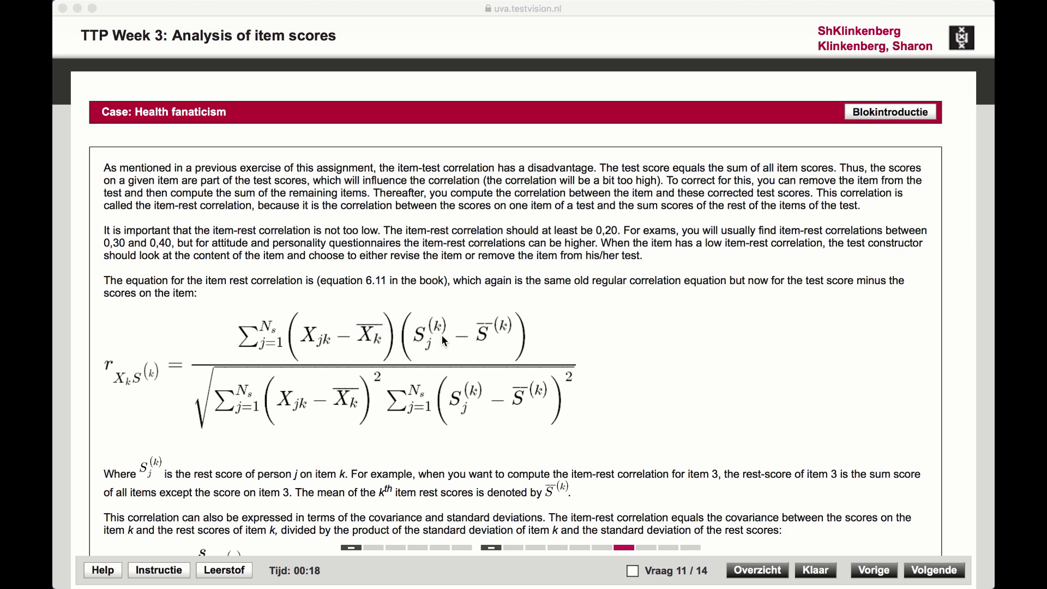
pyautogui.press('super+Tab')
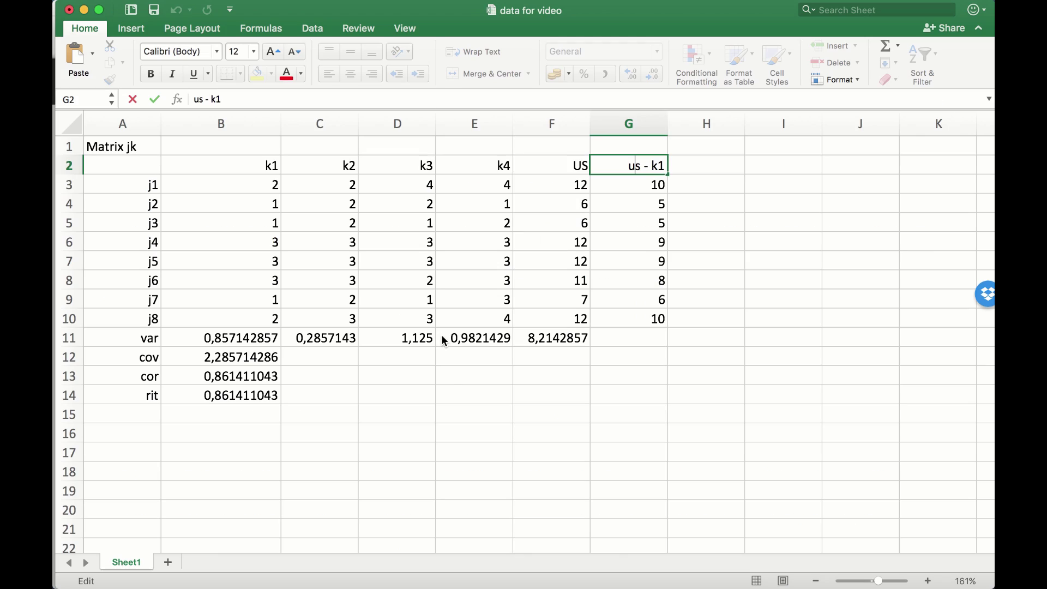
# Label cell A16 as cov for the covariance between k1 and the rest scores.
pyautogui.click(134, 431)
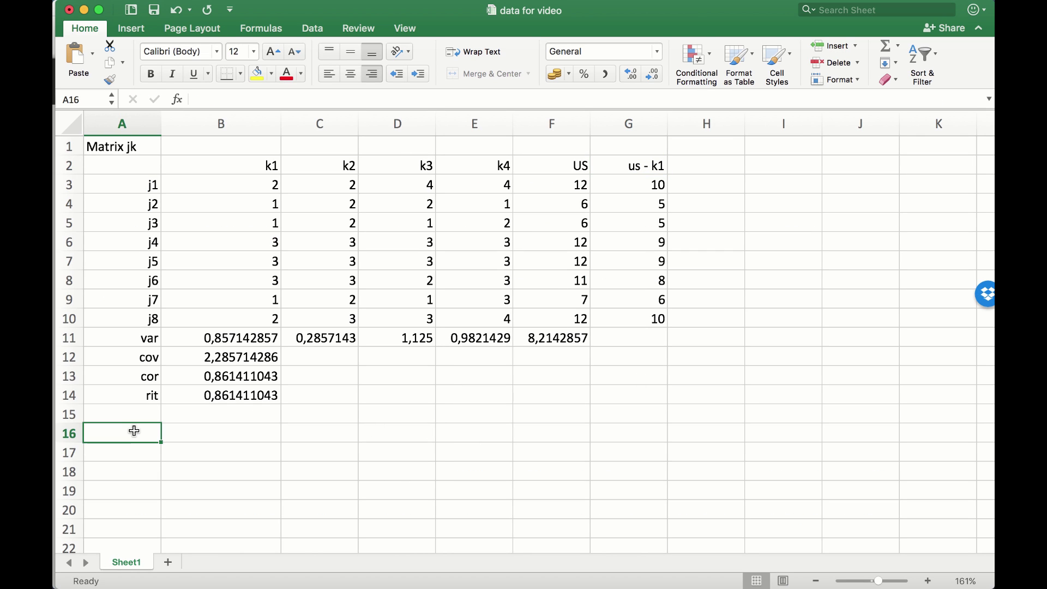
pyautogui.write('coc')
pyautogui.press('BackSpace')
pyautogui.write('v')
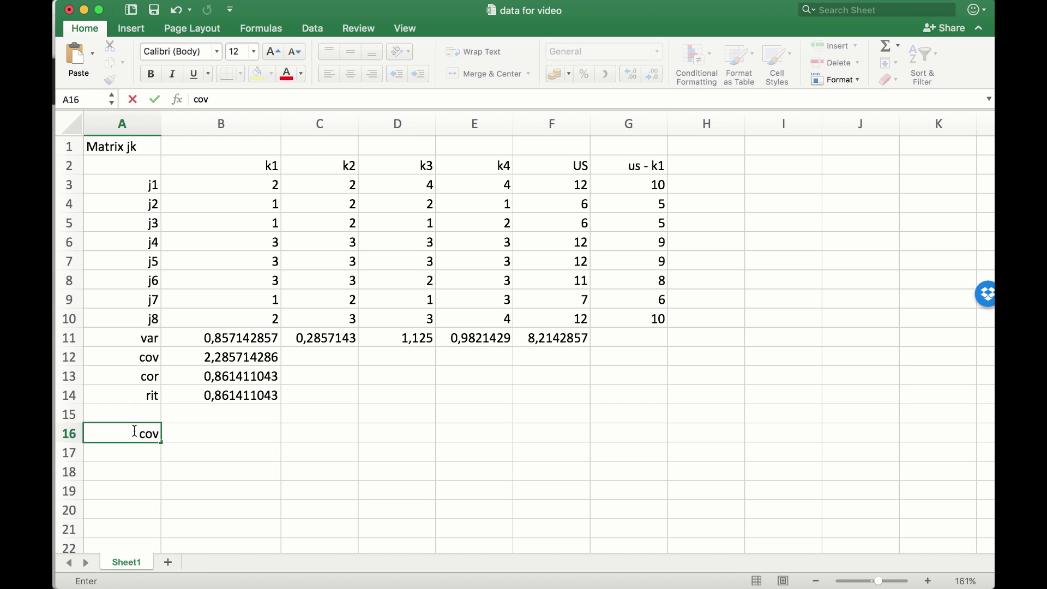
pyautogui.press('Tab')
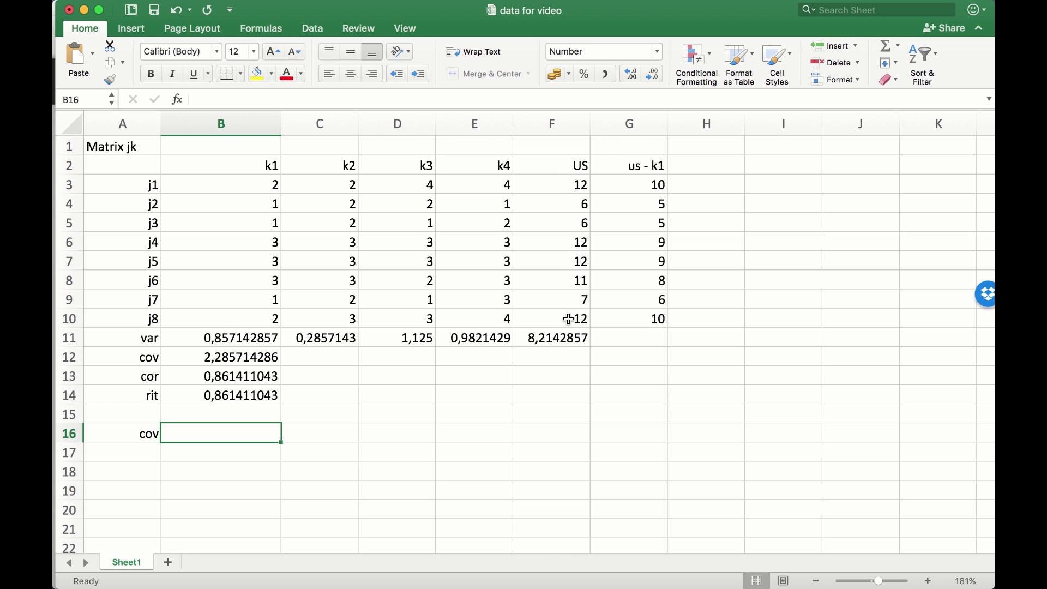
# Calculate the covariance of k1 with the rest scores in B16 using =COVARIANCE.S(B3:B10;G3:G10).
pyautogui.write('=')
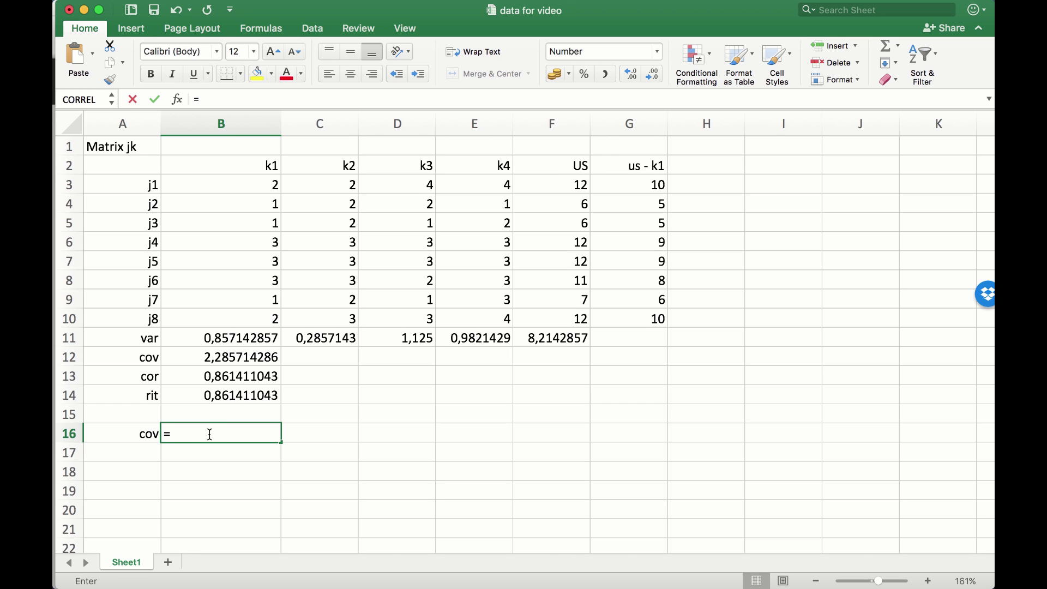
pyautogui.write('cov')
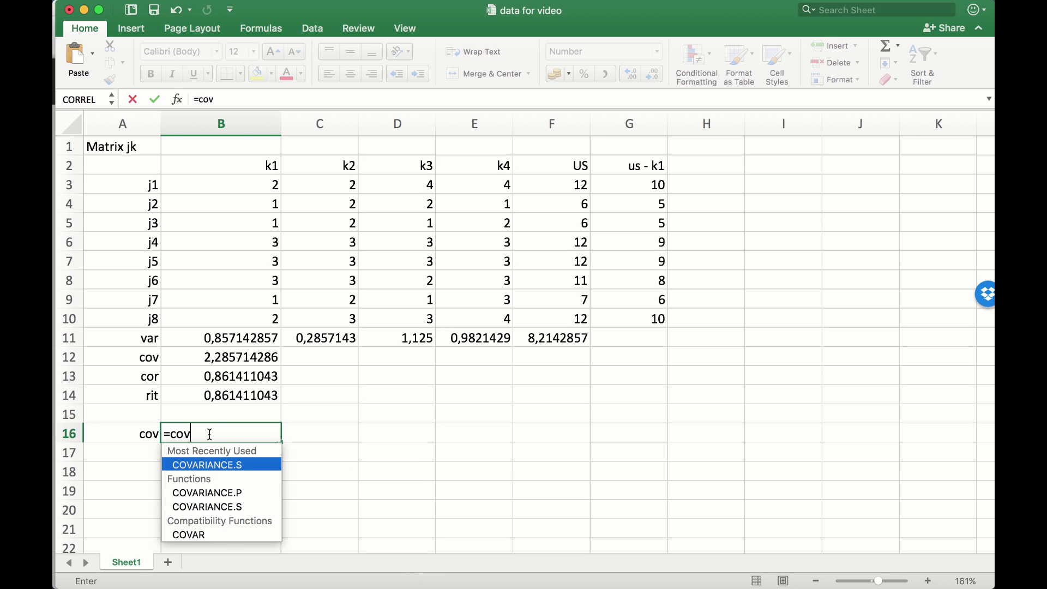
pyautogui.write('ar')
pyautogui.press('Tab')
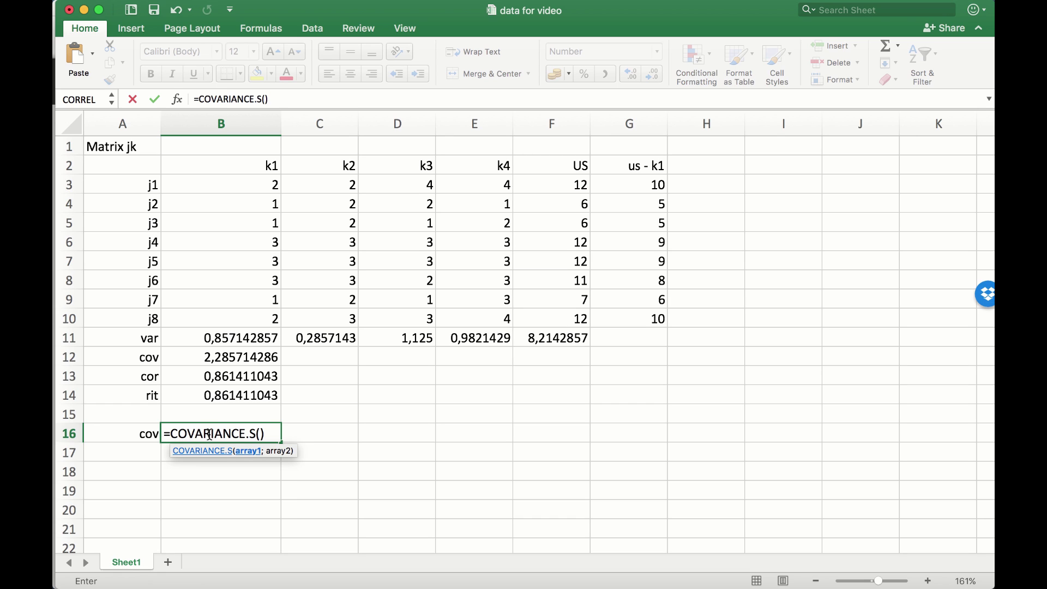
pyautogui.moveTo(221, 184); pyautogui.dragTo(218, 322)
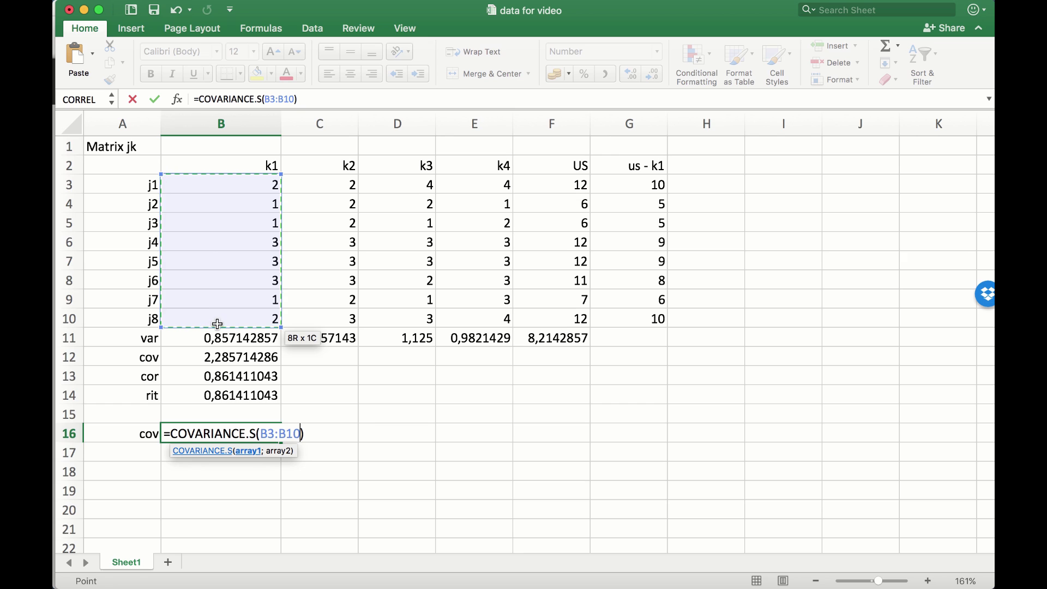
pyautogui.write(';')
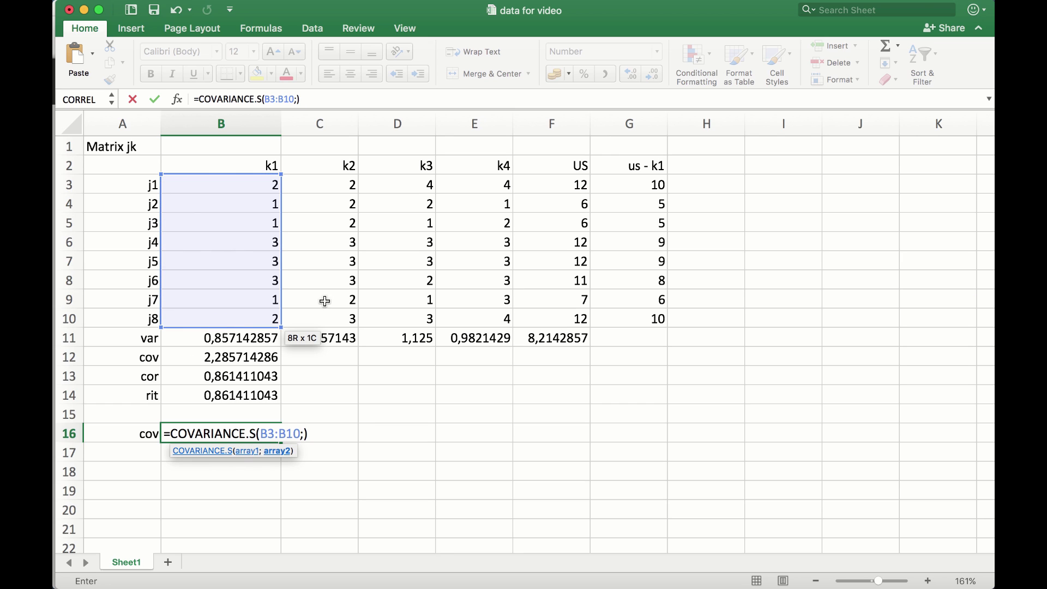
pyautogui.moveTo(639, 186); pyautogui.dragTo(641, 325)
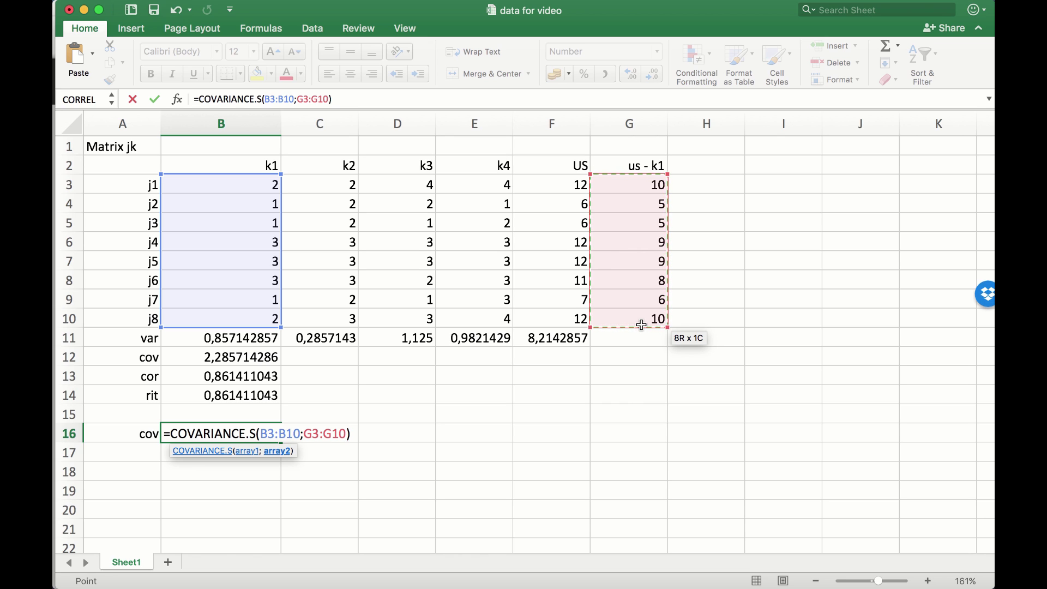
pyautogui.press('Return')
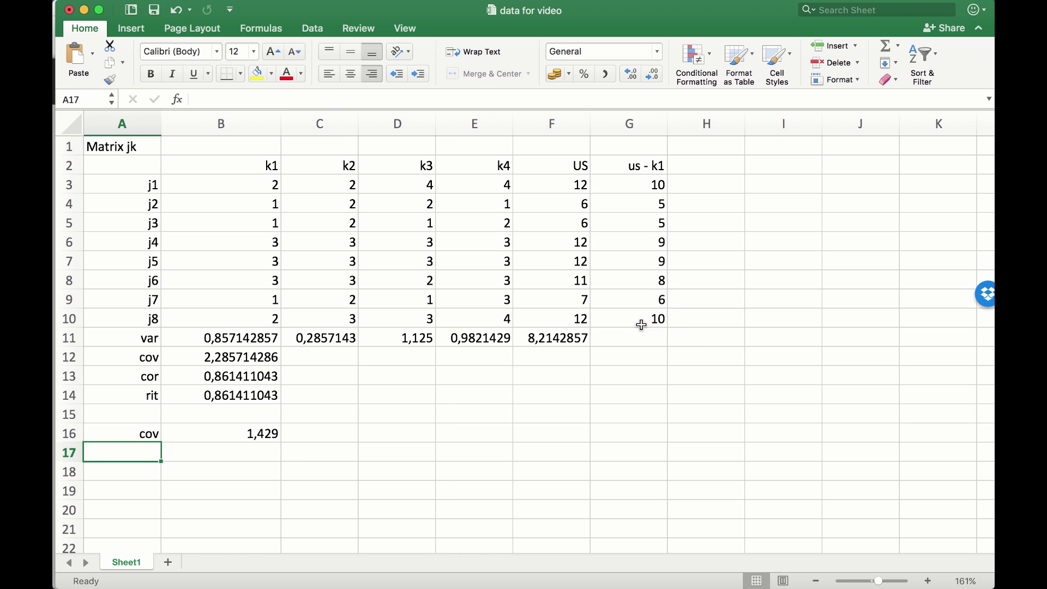
pyautogui.click(225, 437)
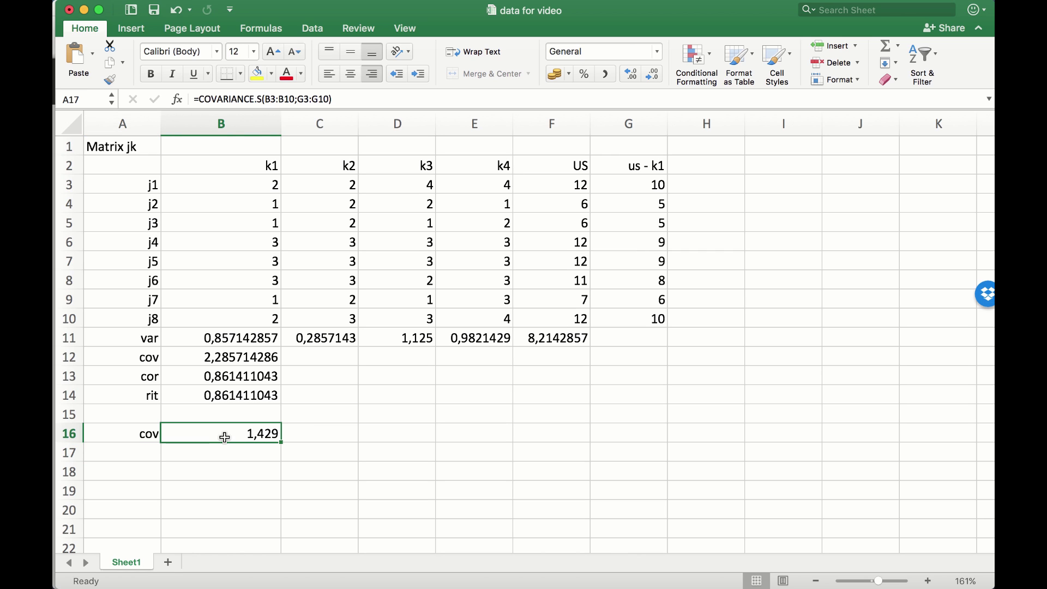
# Extend the variance formula from F11 into G11 for the us - k1 column.
pyautogui.click(229, 339)
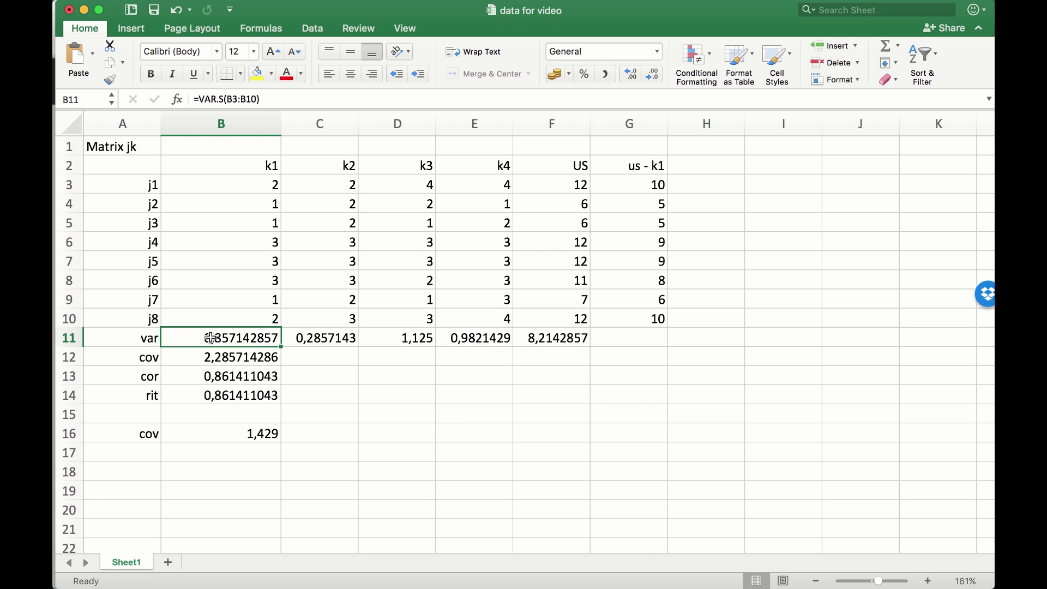
pyautogui.click(656, 339)
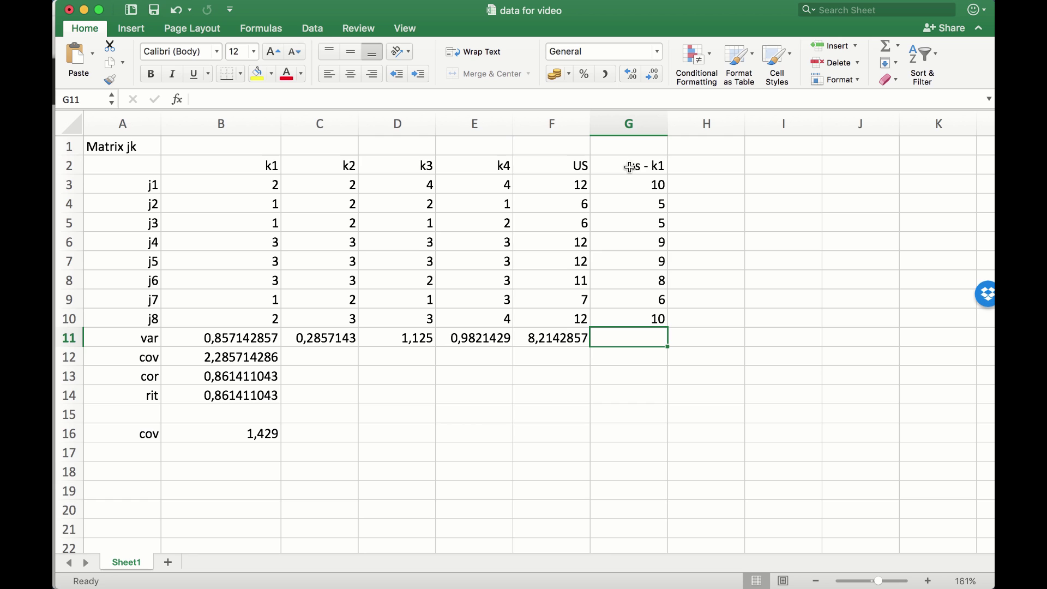
pyautogui.click(567, 339)
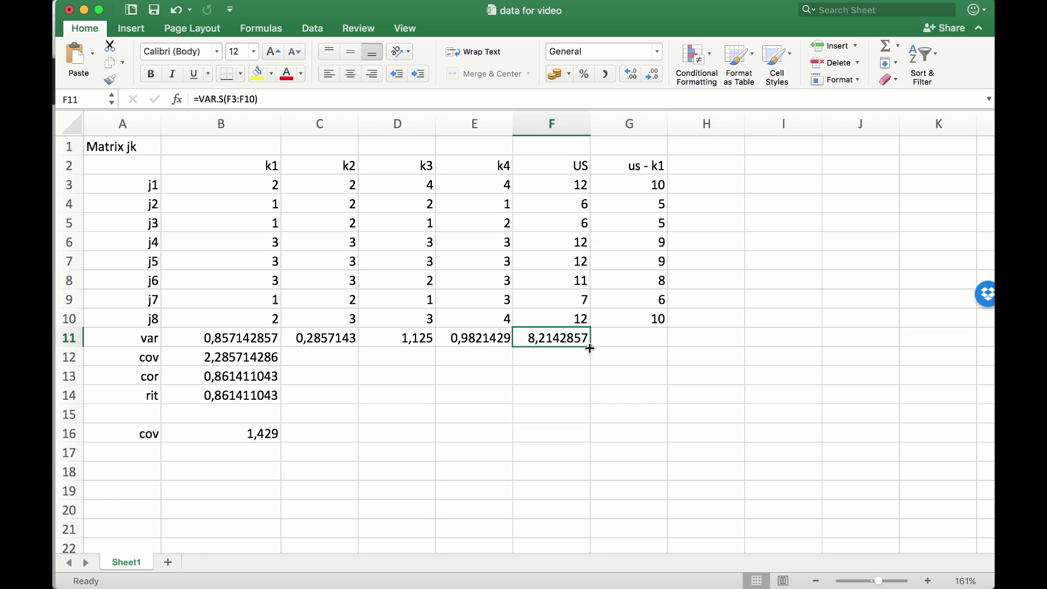
pyautogui.moveTo(591, 347); pyautogui.dragTo(680, 346)
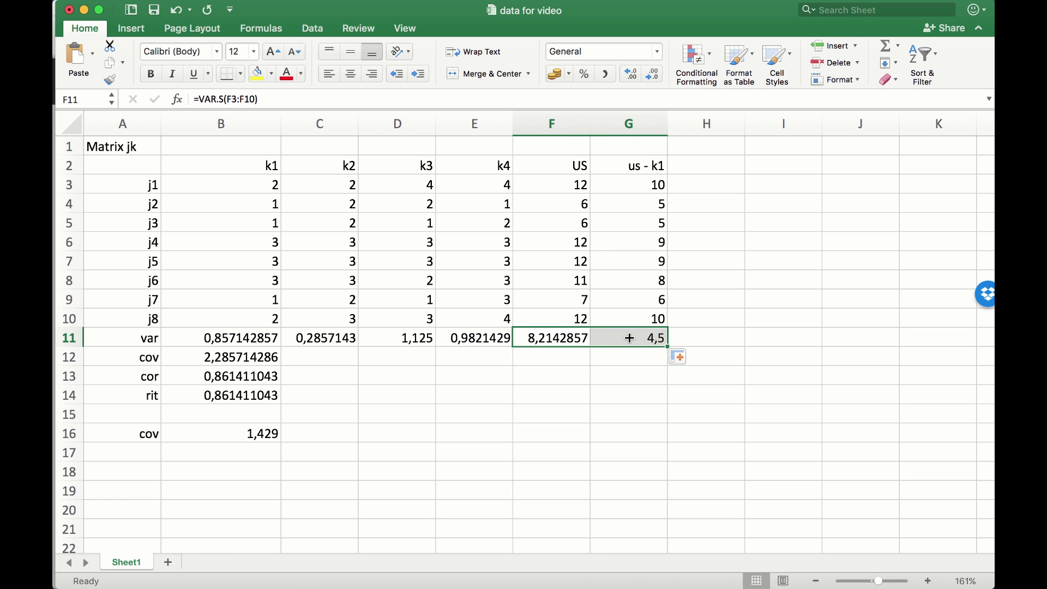
# Label cell A17 as rir for the item-rest correlation of k1.
pyautogui.click(620, 339)
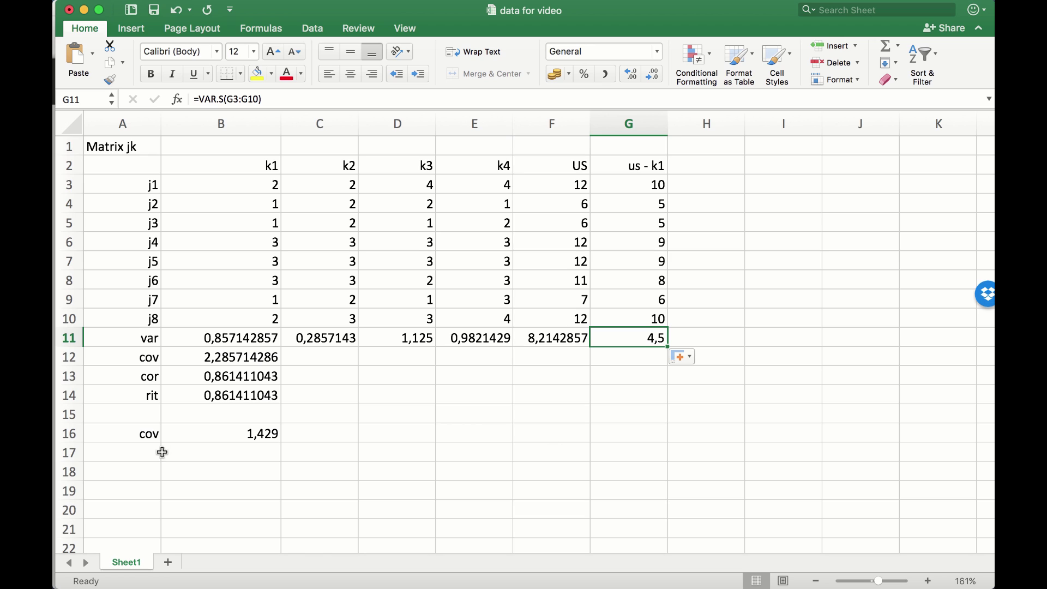
pyautogui.click(124, 452)
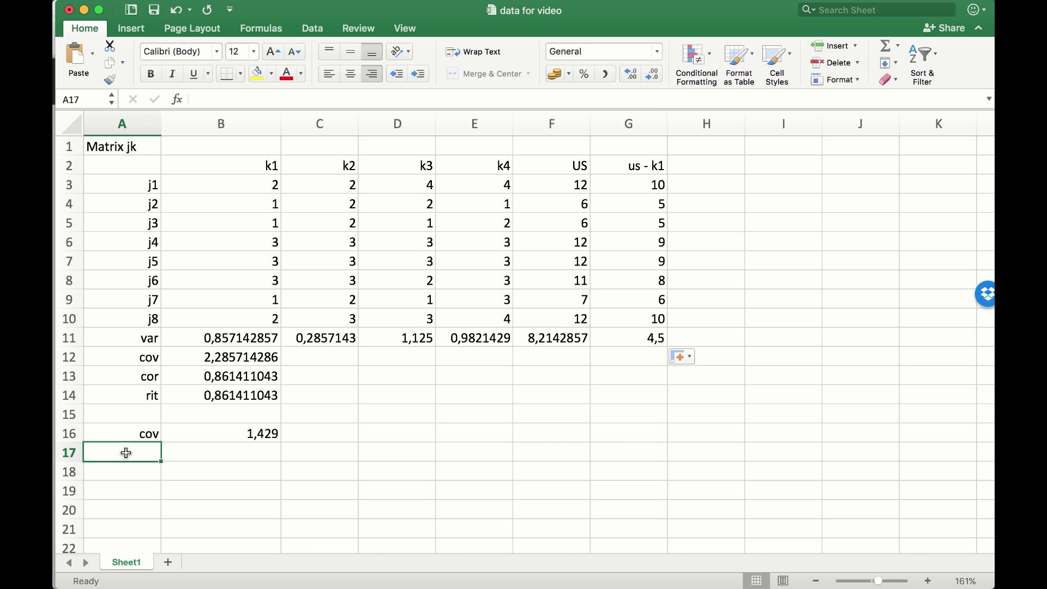
pyautogui.write('r')
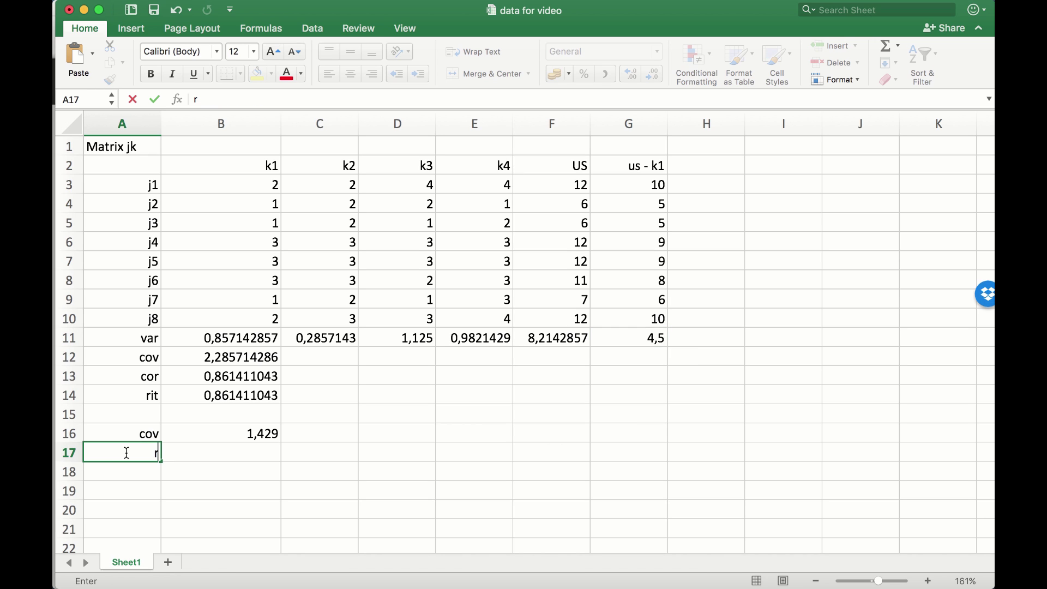
pyautogui.write('ir')
pyautogui.press('Tab')
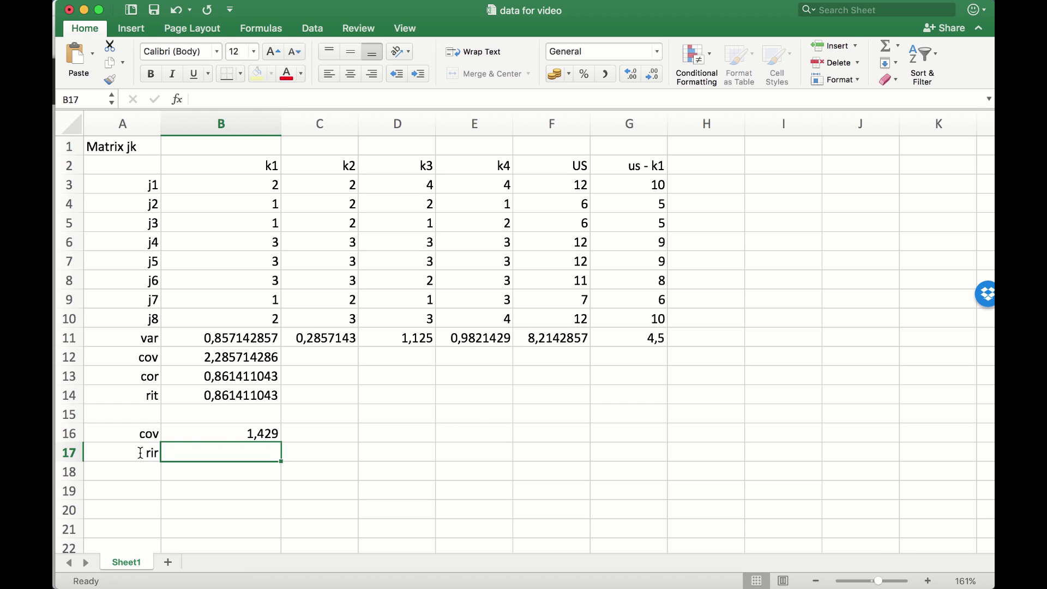
# Calculate the item-rest correlation in B17 from the covariance and both variances using =B16/(SQRT(B11)*SQRT(G11)).
pyautogui.write('=')
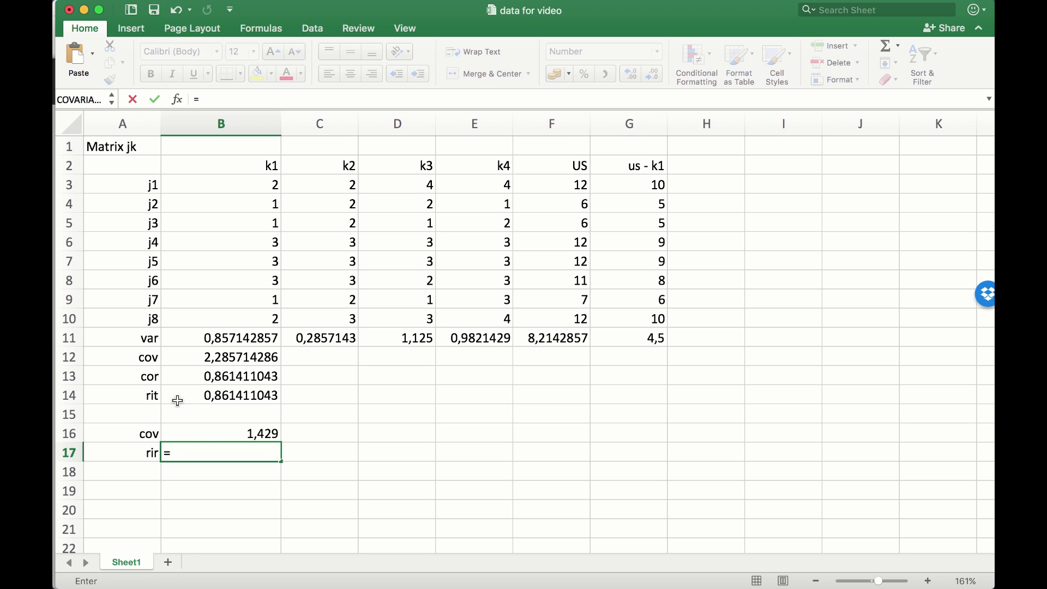
pyautogui.click(198, 434)
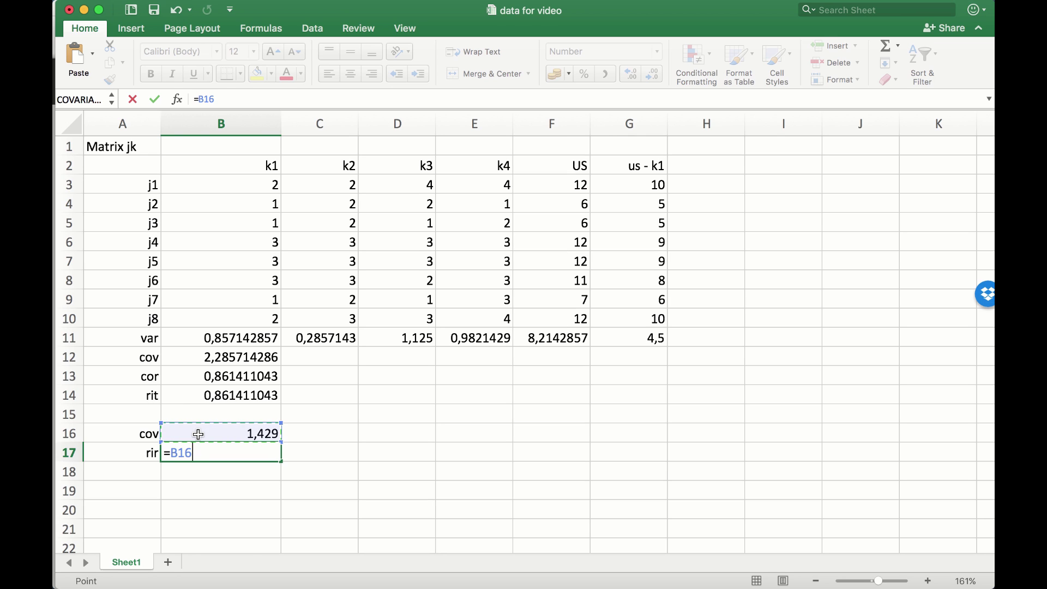
pyautogui.write('/(sq')
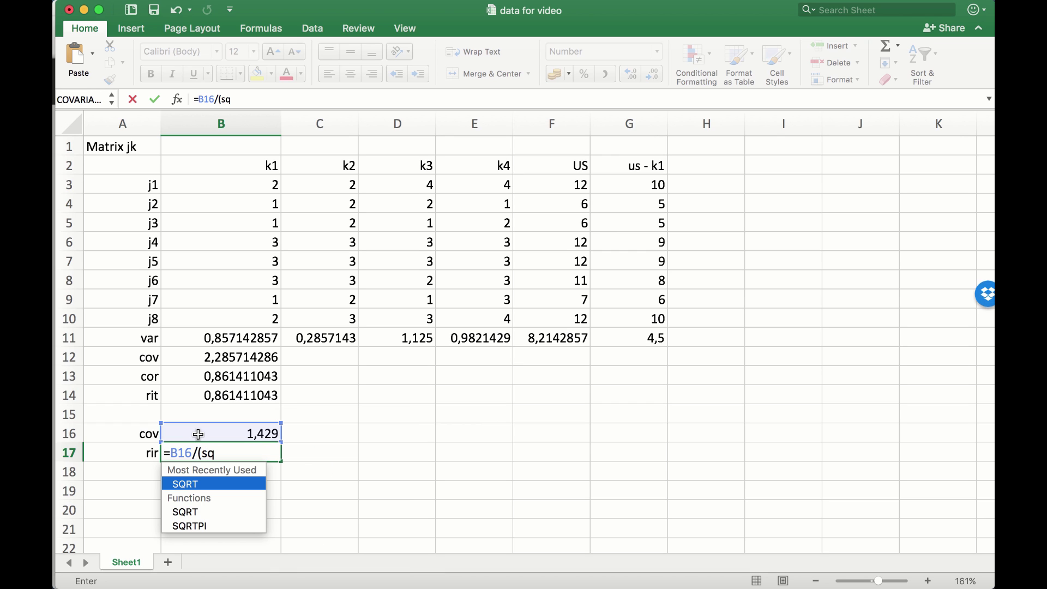
pyautogui.write('rt')
pyautogui.doubleClick(196, 511)
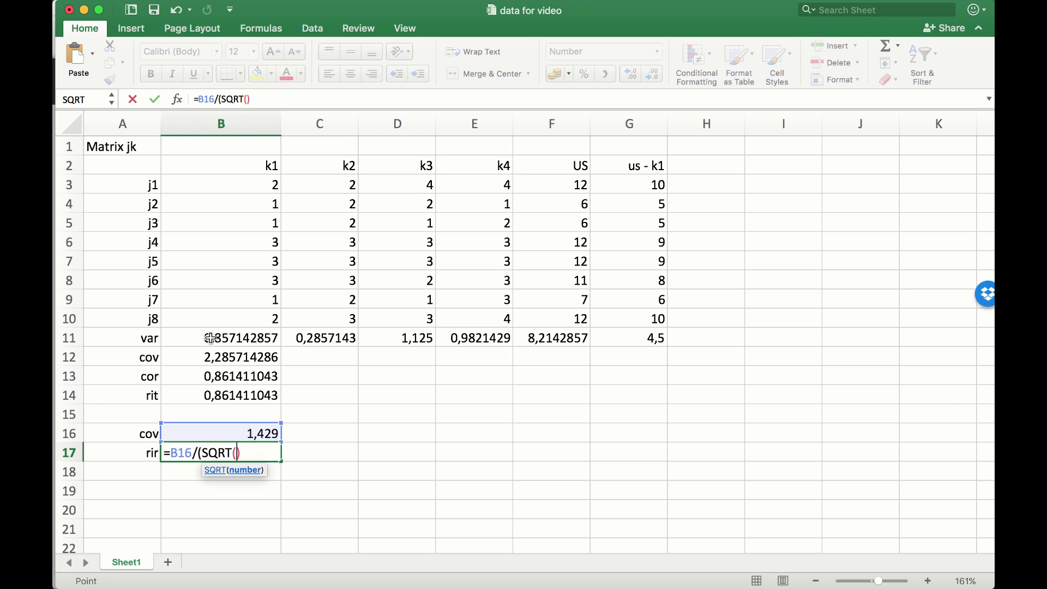
pyautogui.click(211, 338)
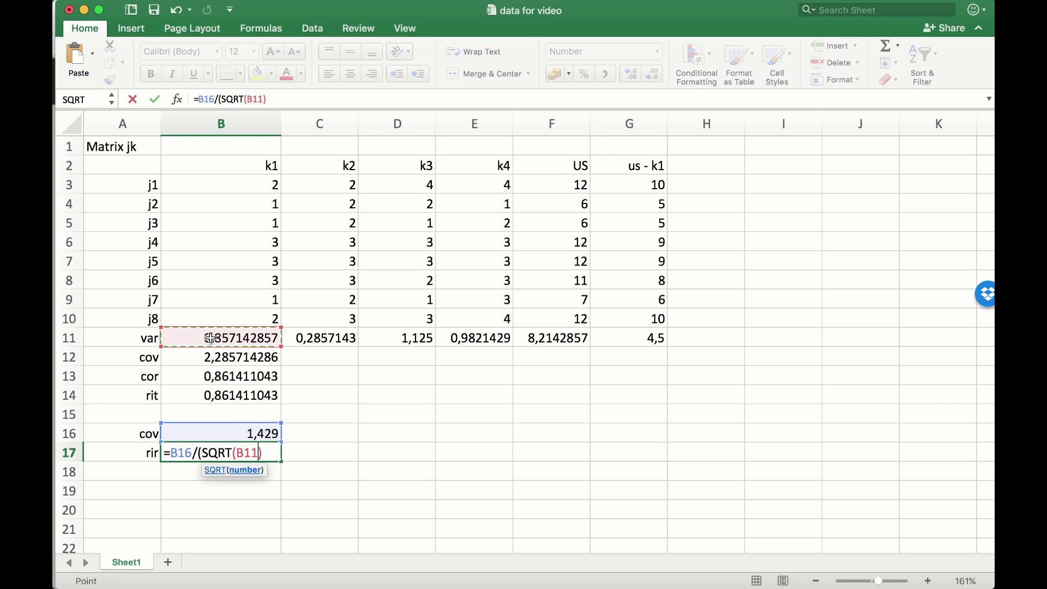
pyautogui.press('Right')
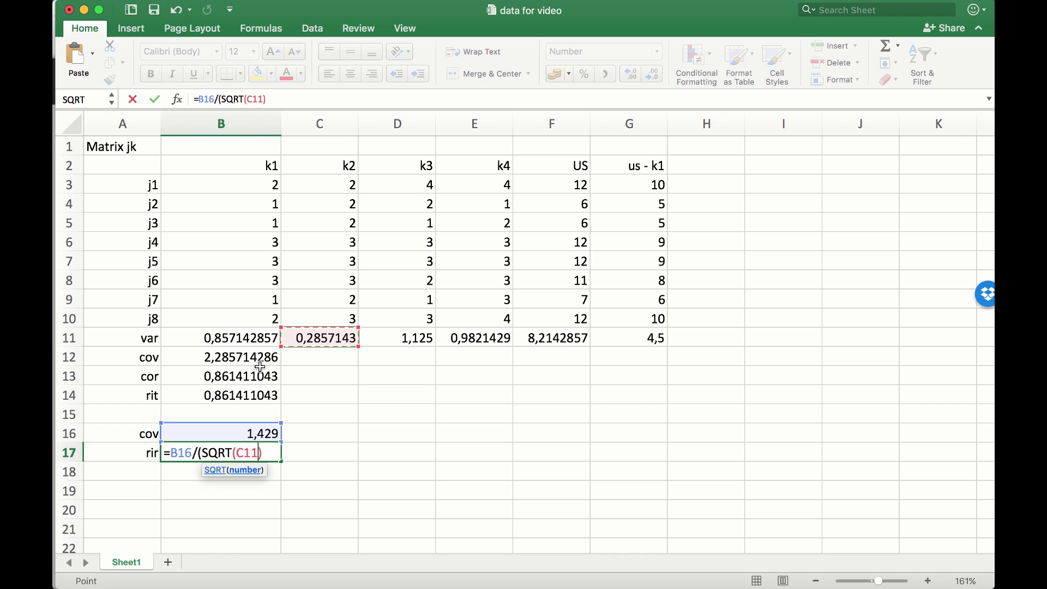
pyautogui.press('Left')
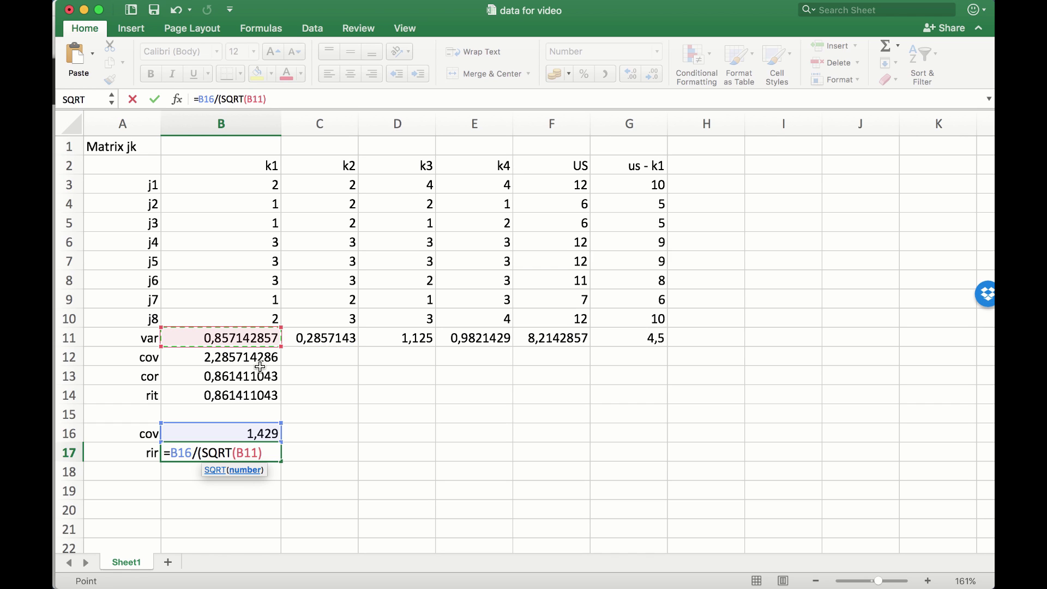
pyautogui.click(268, 453)
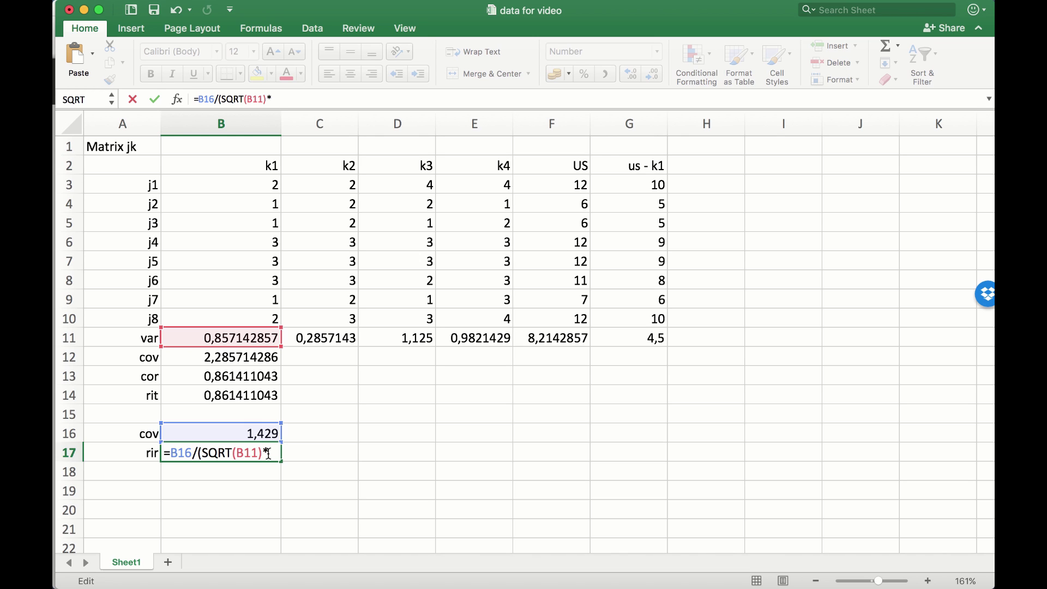
pyautogui.write('*sqrt')
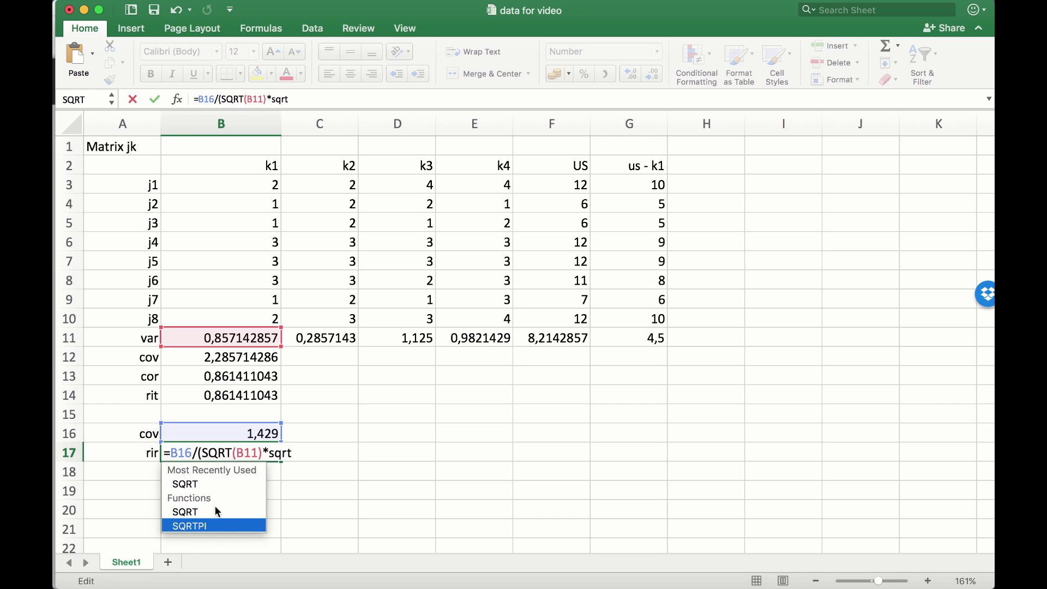
pyautogui.doubleClick(204, 483)
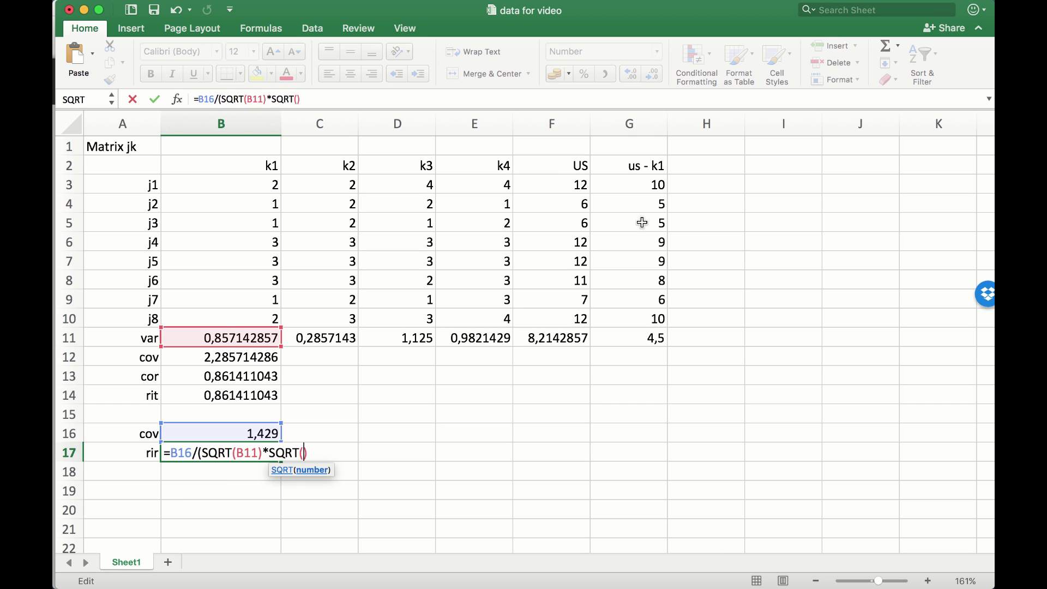
pyautogui.click(627, 336)
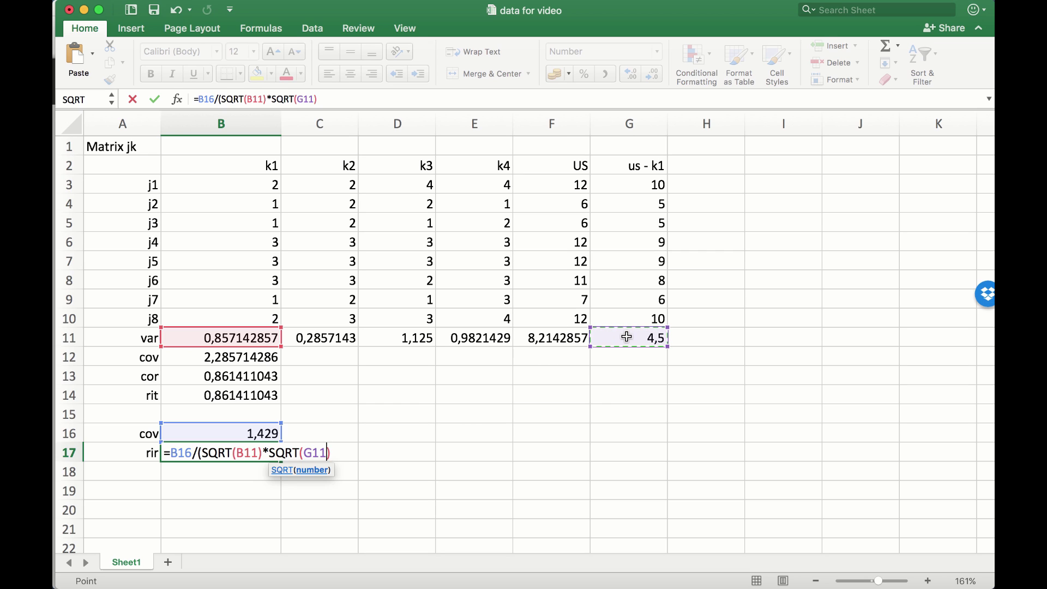
pyautogui.write(')')
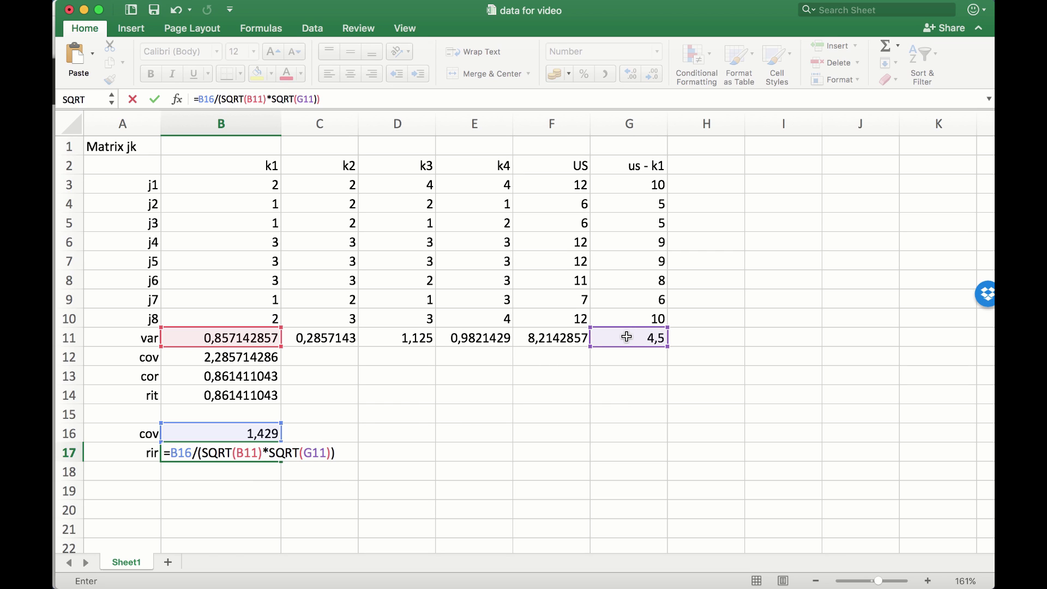
pyautogui.press('Return')
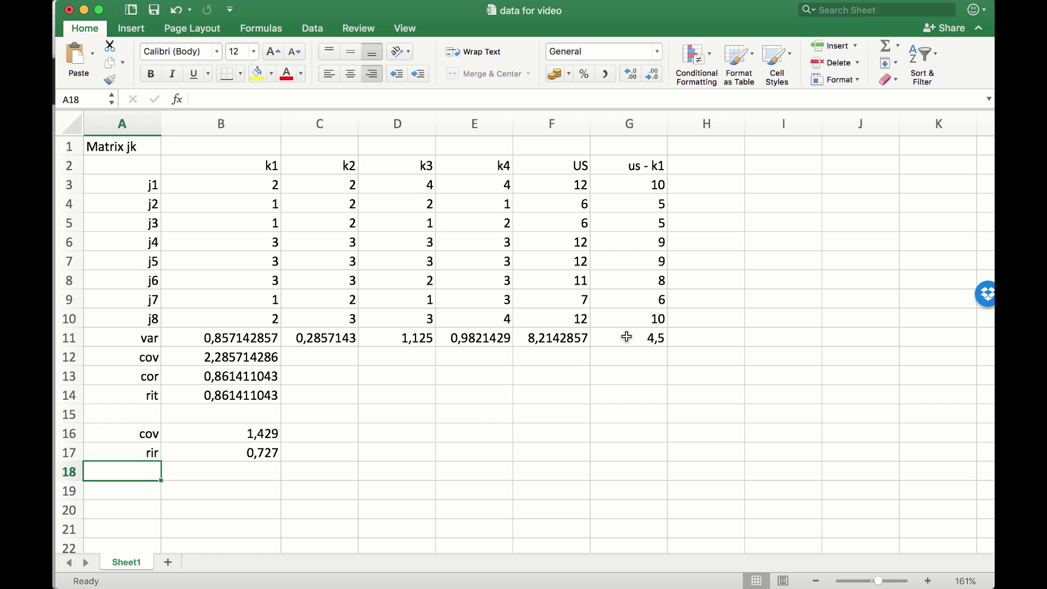
# Calculate the same correlation directly in B18 using =CORREL(B3:B10;G3:G10) on the k1 and us - k1 scores.
pyautogui.press('Right')
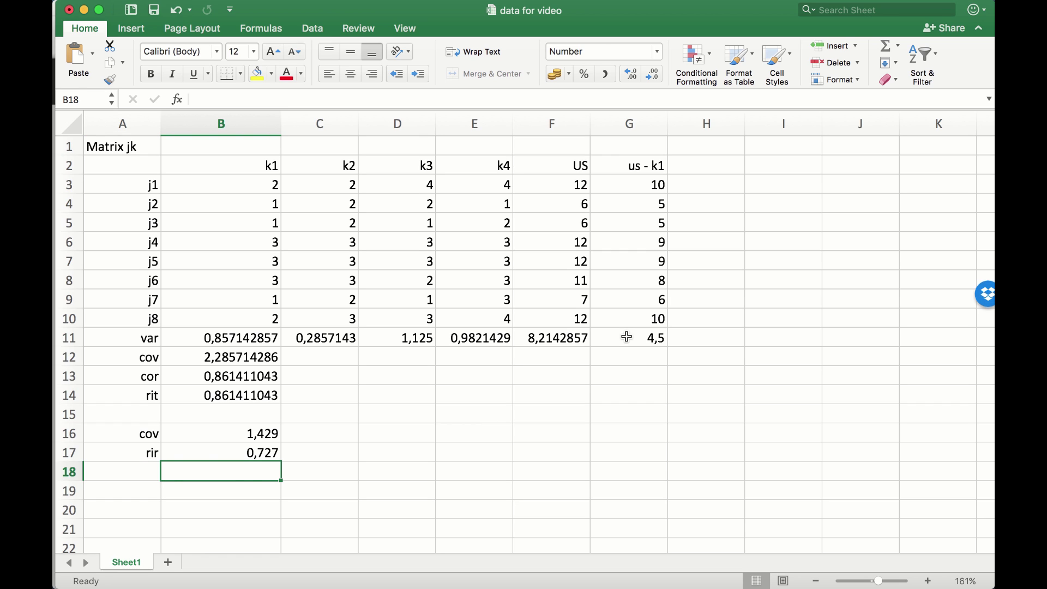
pyautogui.write('=corre')
pyautogui.press('Tab')
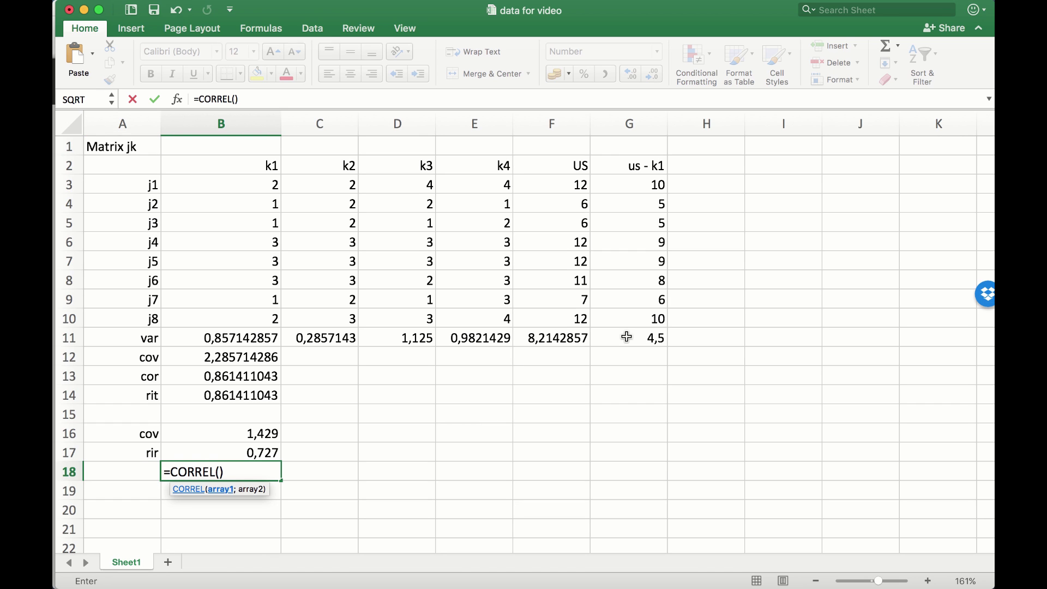
pyautogui.moveTo(251, 183); pyautogui.dragTo(254, 322)
pyautogui.write(';')
pyautogui.moveTo(649, 185); pyautogui.dragTo(645, 322)
pyautogui.press('Return')
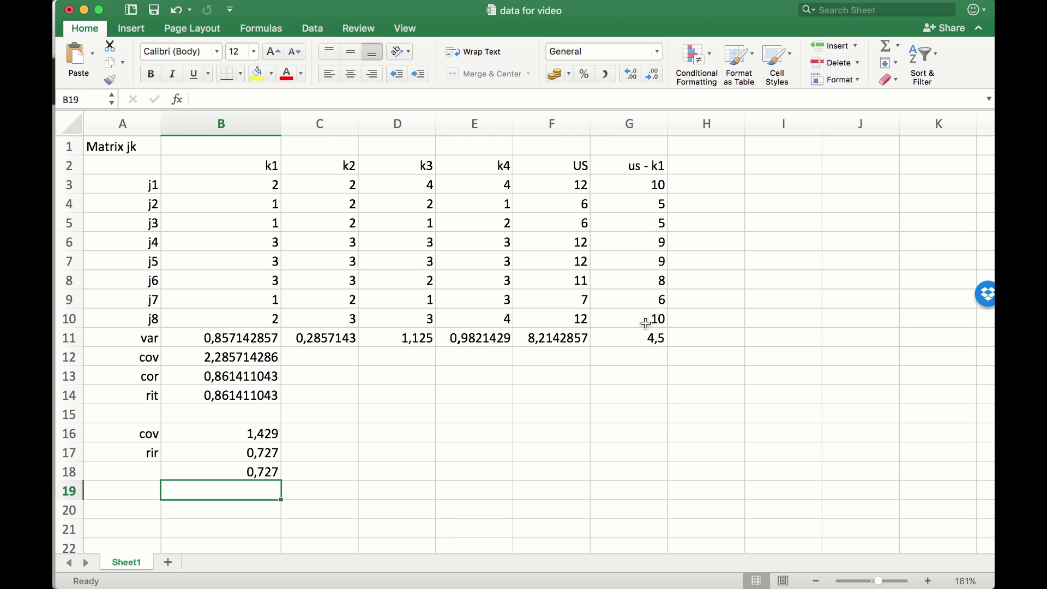